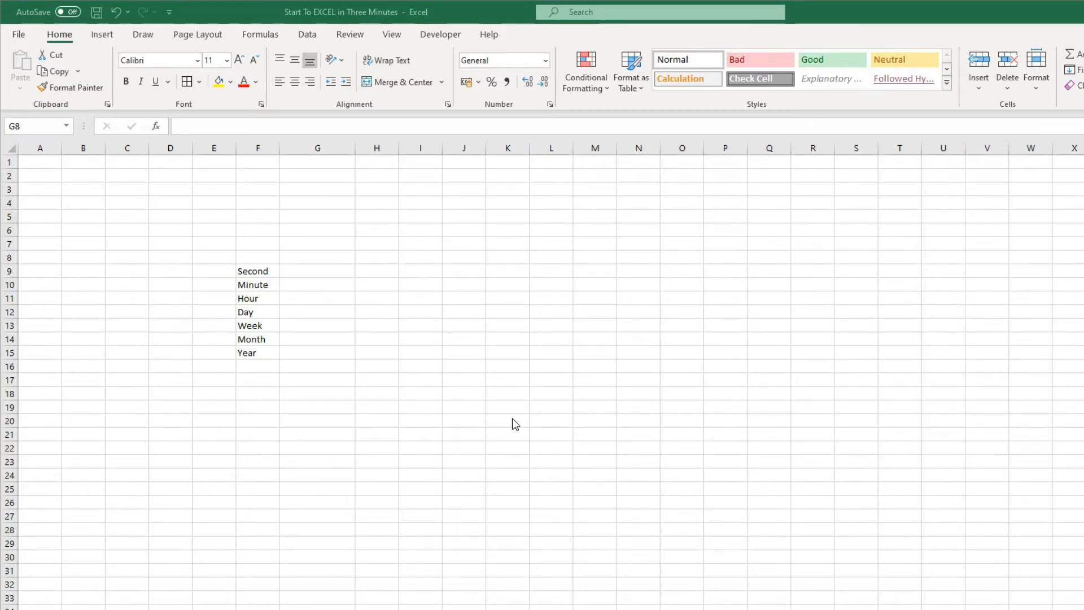
- Enter the formula =NOW() in cell G7 to get the current date and time
{"action": "left_click", "coordinate": [300, 242]}
{"action": "left_click", "coordinate": [305, 243]}
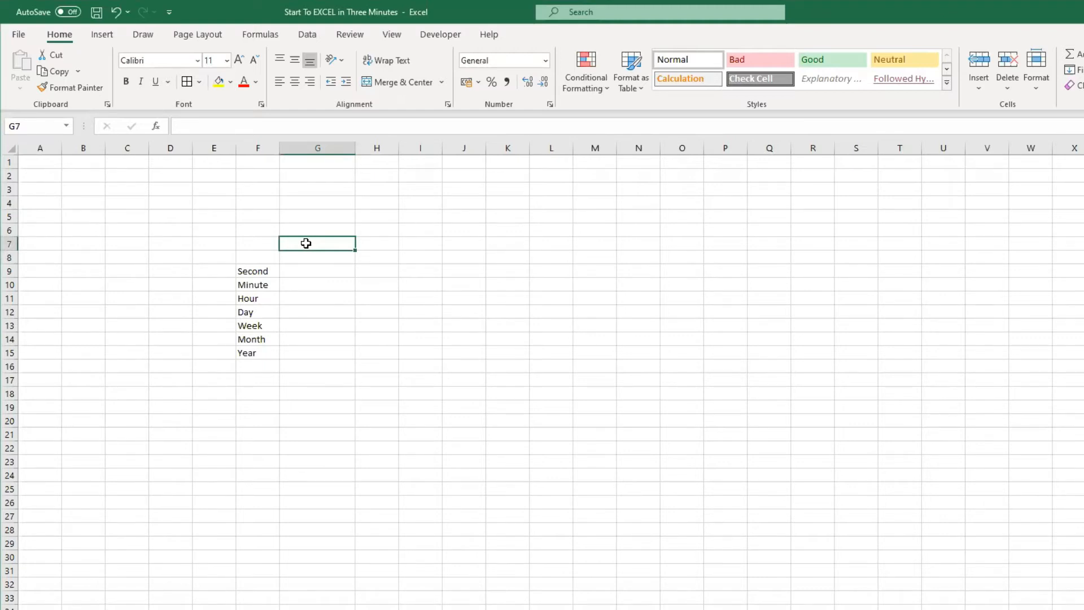
{"action": "type", "text": "=N"}
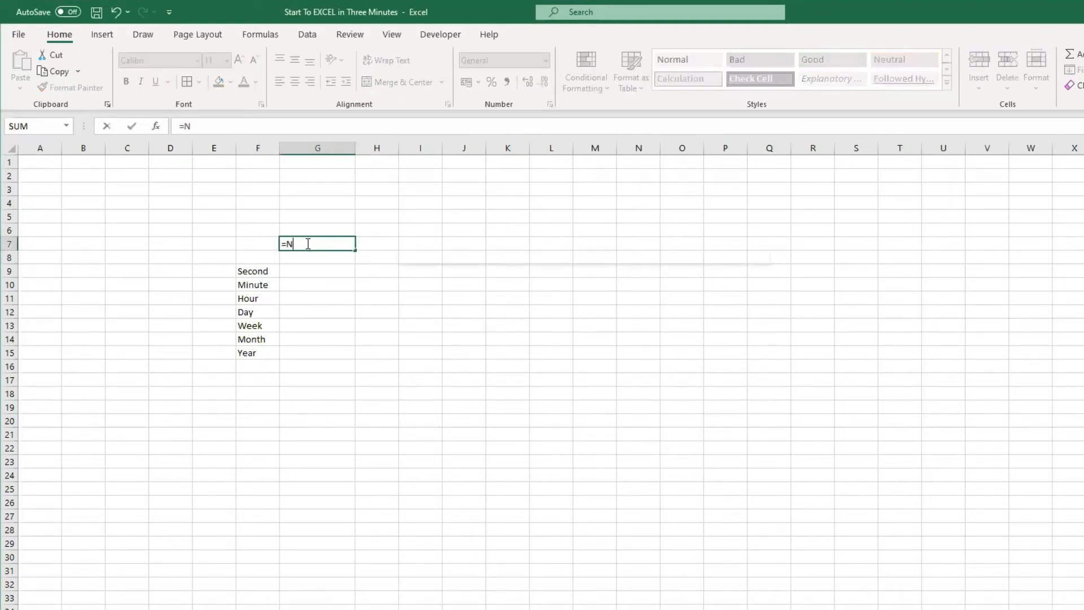
{"action": "type", "text": "OW()"}
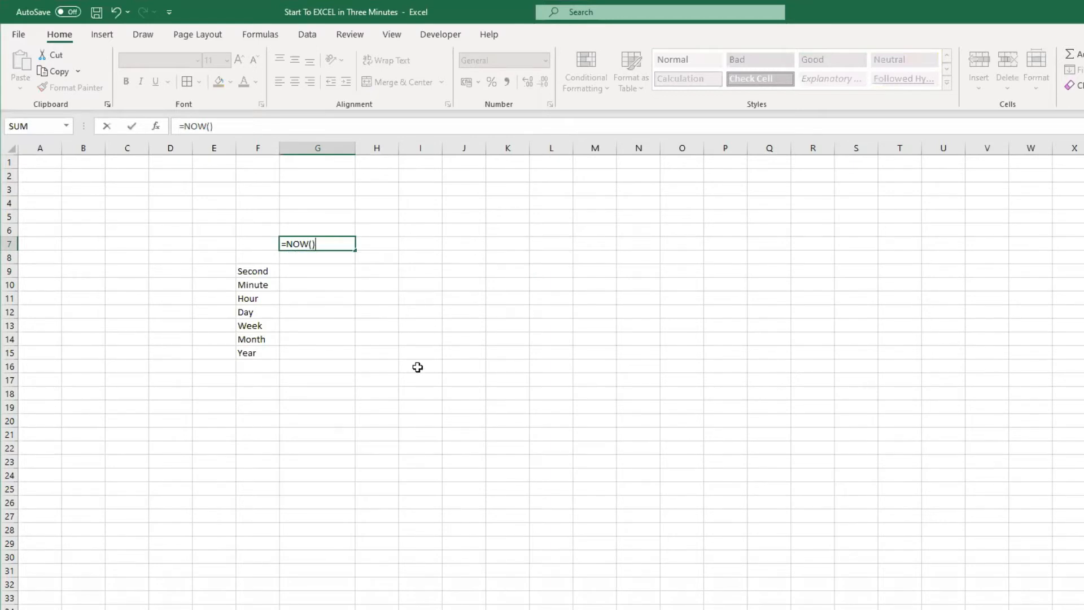
{"action": "key", "text": "Return"}
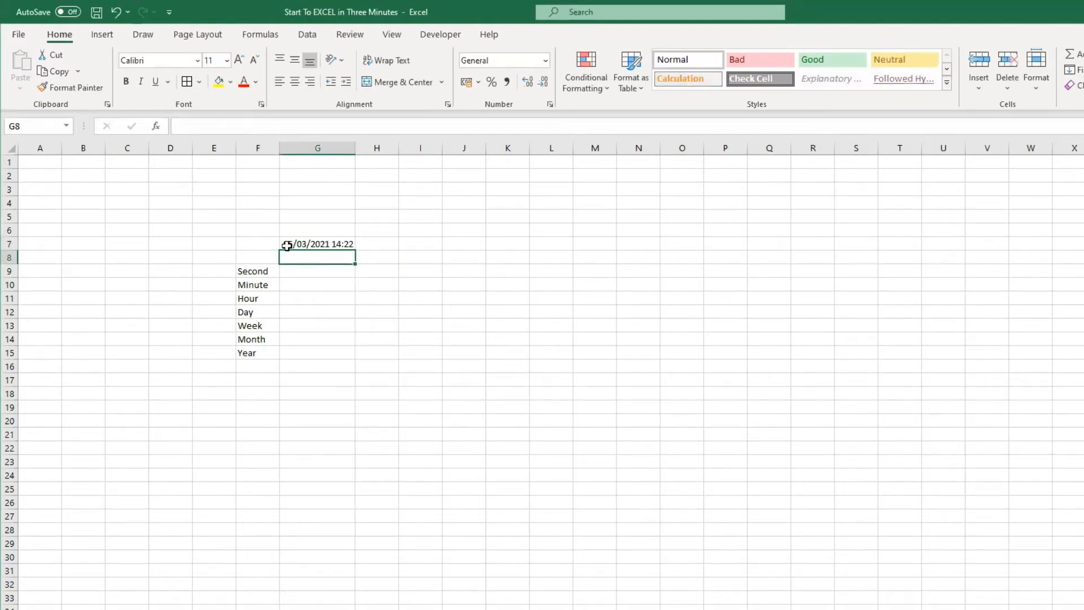
- Enter =SECOND(G7) in cell G9, beside the Second label, to extract the seconds from the timestamp
{"action": "left_click", "coordinate": [317, 270]}
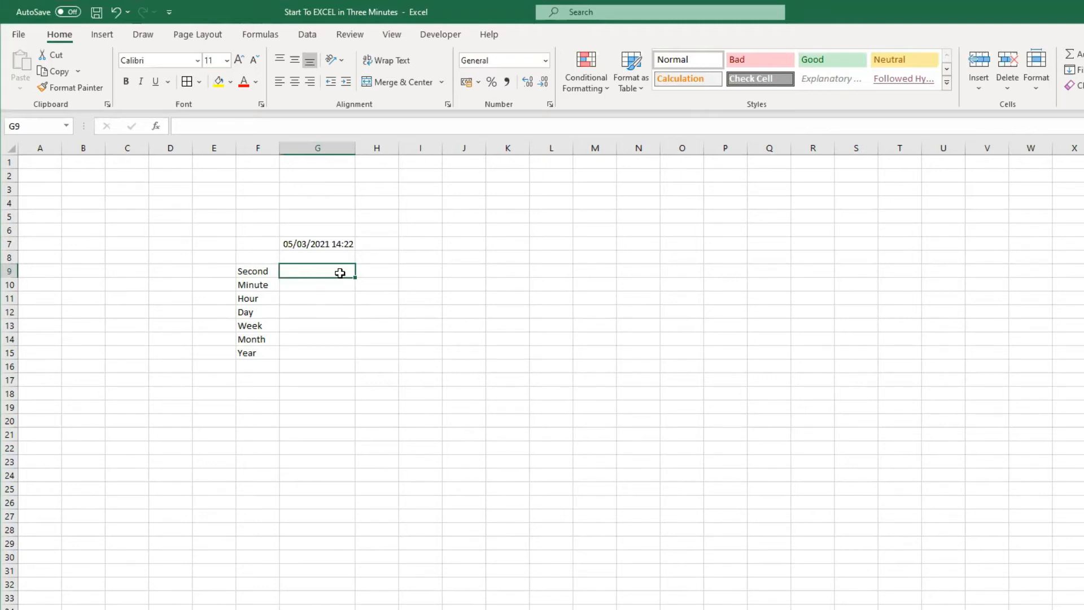
{"action": "type", "text": "="}
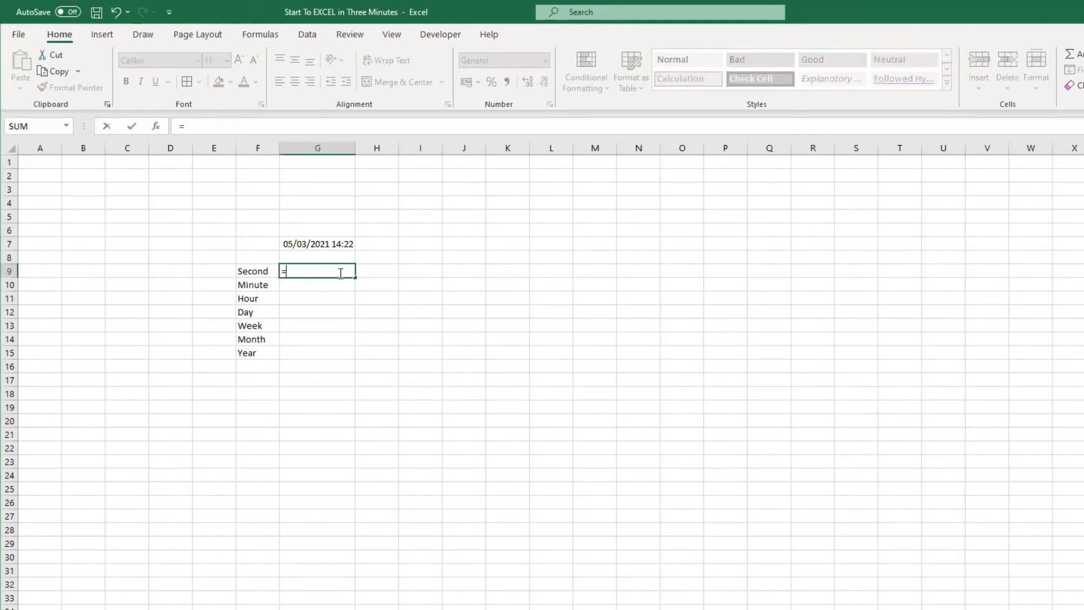
{"action": "type", "text": "second("}
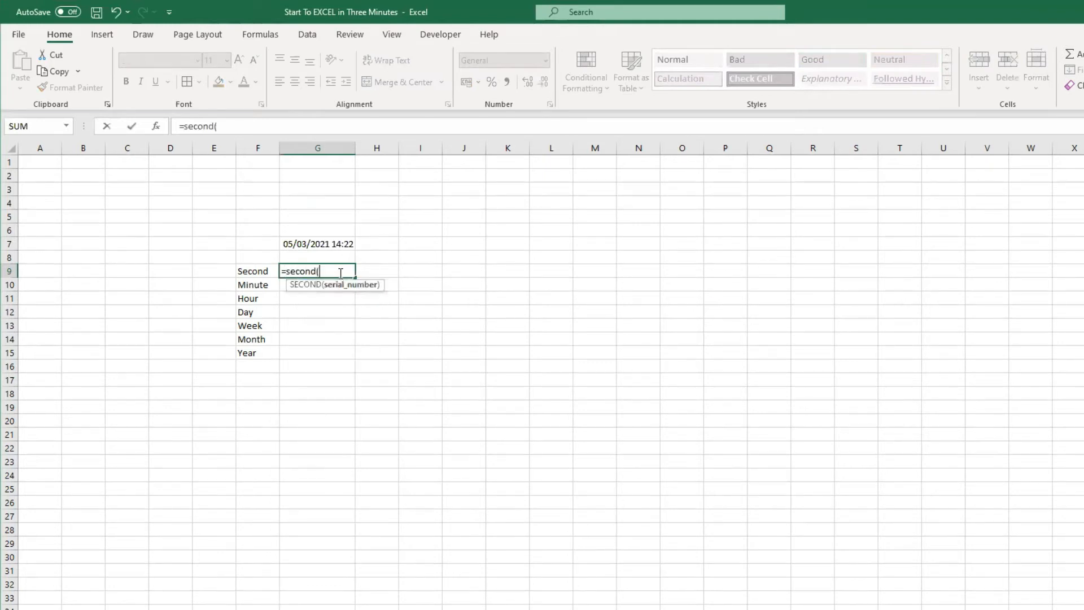
{"action": "left_click", "coordinate": [325, 241]}
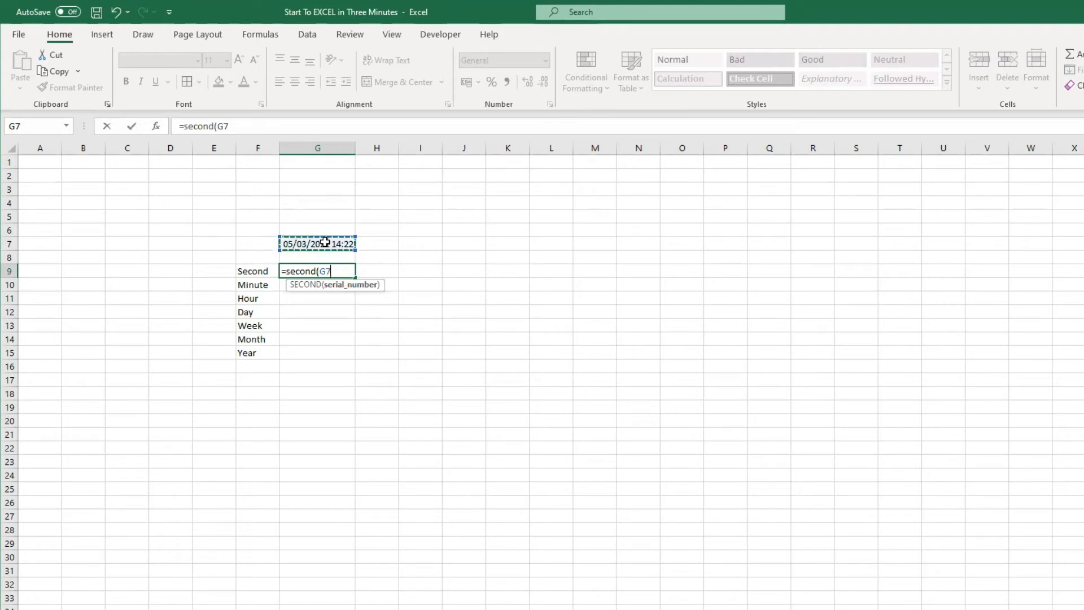
{"action": "type", "text": ")"}
{"action": "key", "text": "Return"}
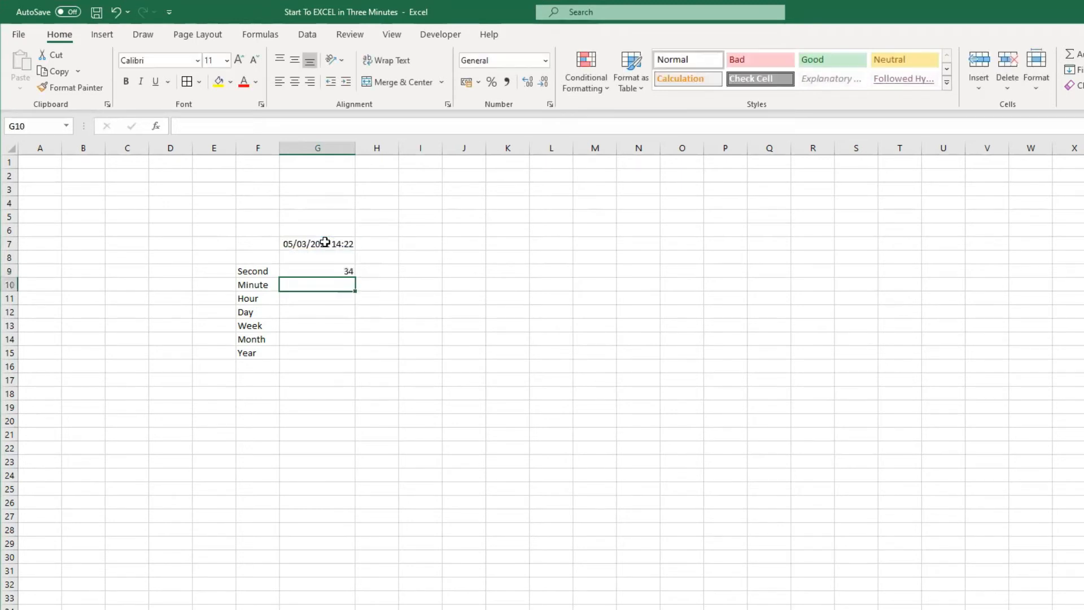
{"action": "left_click", "coordinate": [346, 272]}
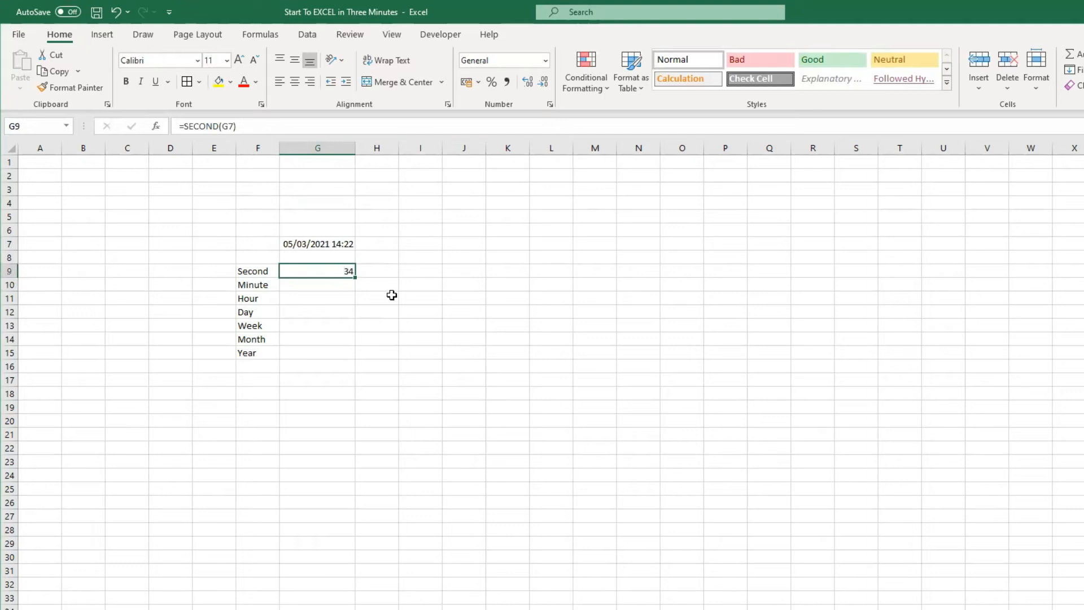
{"action": "left_click", "coordinate": [373, 244]}
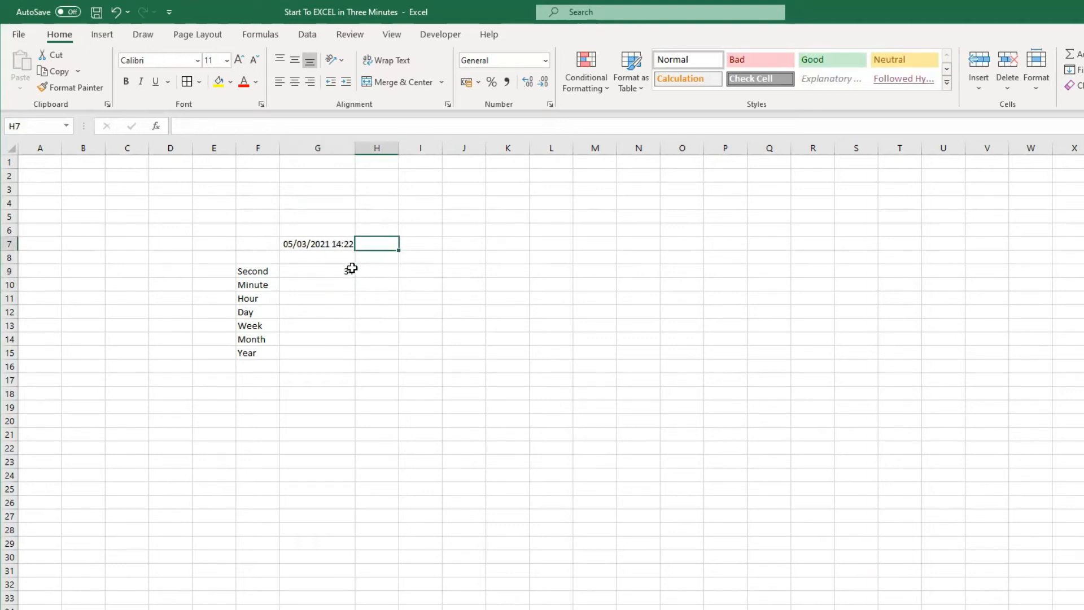
- Enter =MINUTE(G7) in cell G10, beside the Minute label, to extract the minutes from the timestamp
{"action": "left_click", "coordinate": [337, 282]}
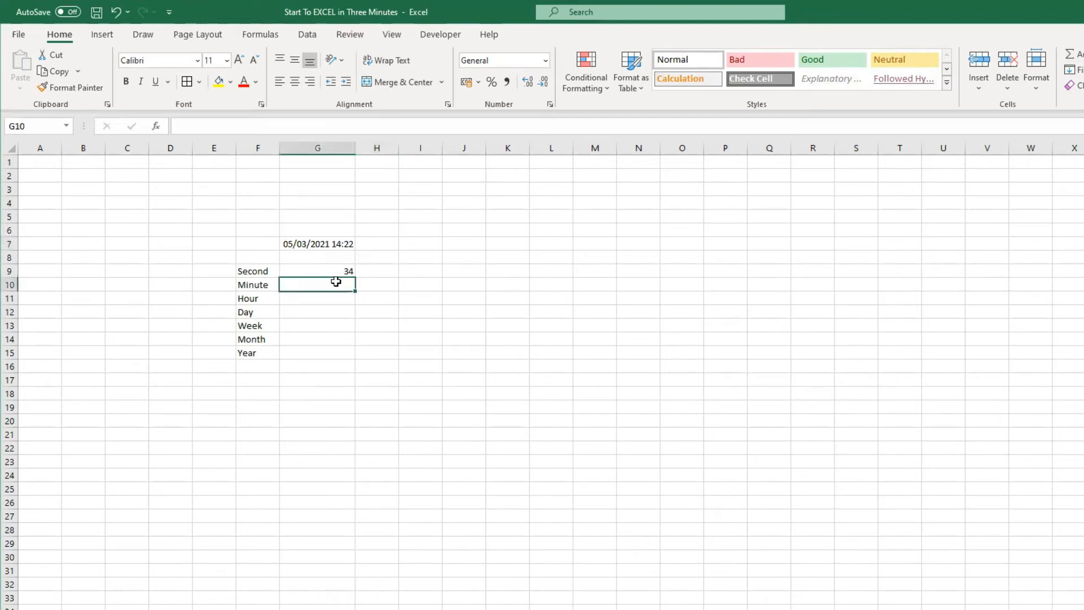
{"action": "type", "text": "="}
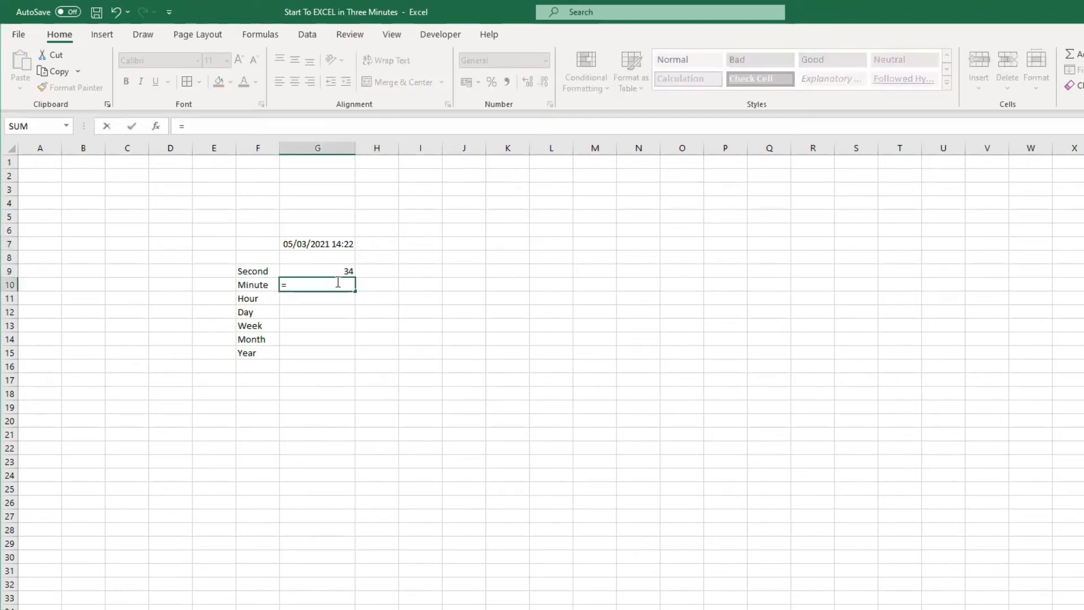
{"action": "type", "text": "minu"}
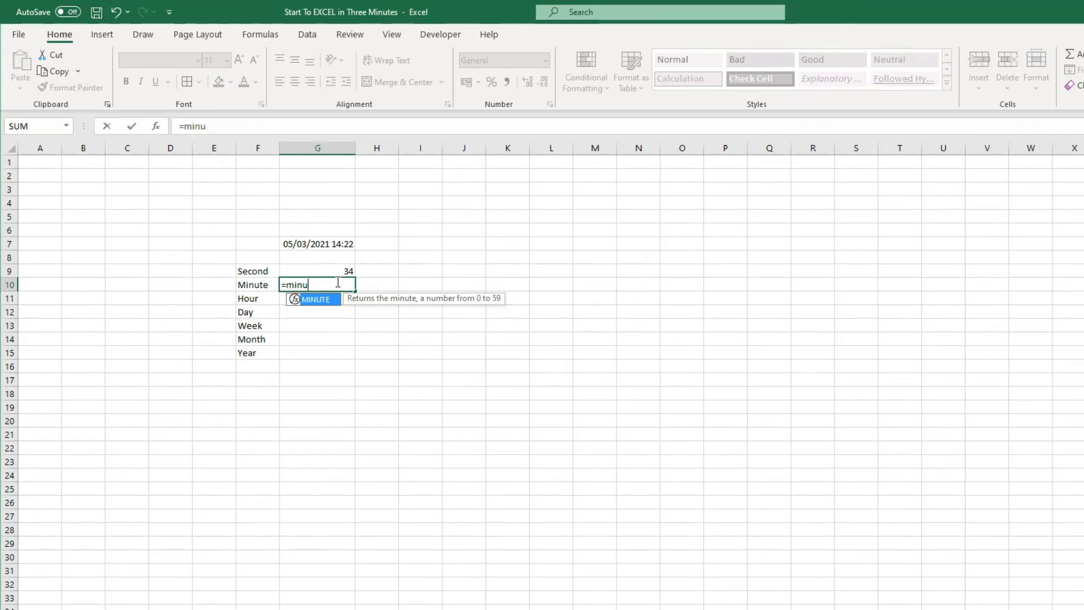
{"action": "type", "text": "te("}
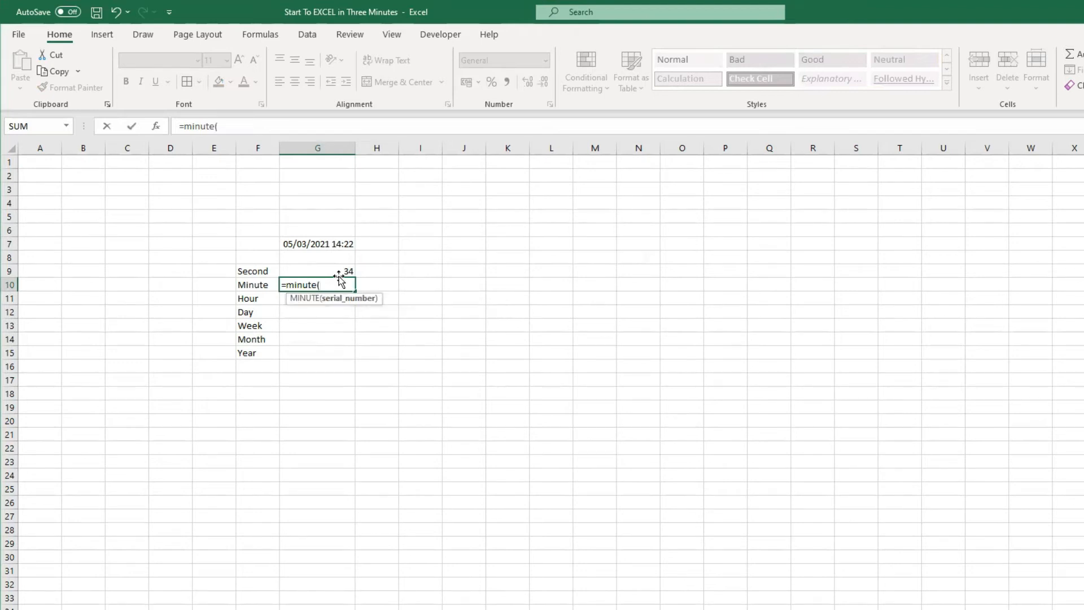
{"action": "left_click", "coordinate": [321, 244]}
{"action": "type", "text": ")"}
{"action": "key", "text": "Return"}
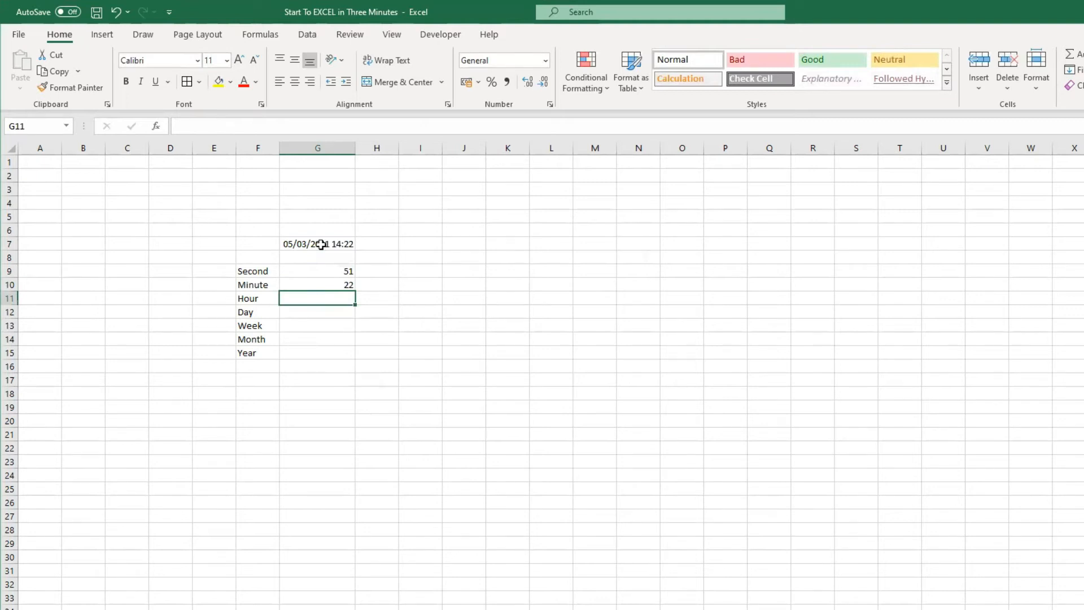
{"action": "left_click", "coordinate": [347, 283]}
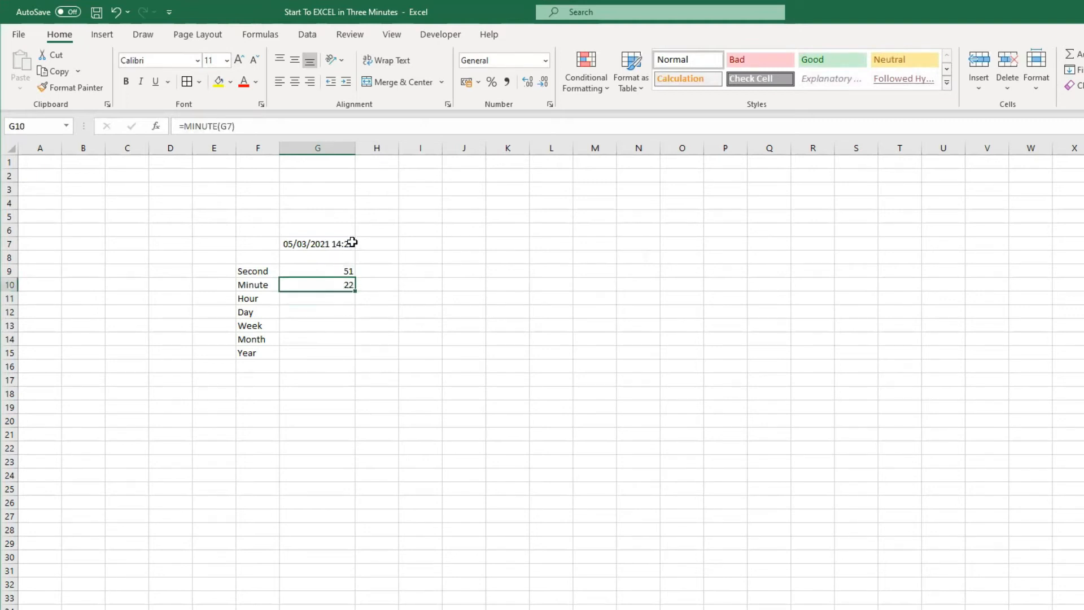
- Enter =HOUR(G7) in cell G11, beside the Hour label, to extract the hour from the timestamp
{"action": "left_click", "coordinate": [330, 298]}
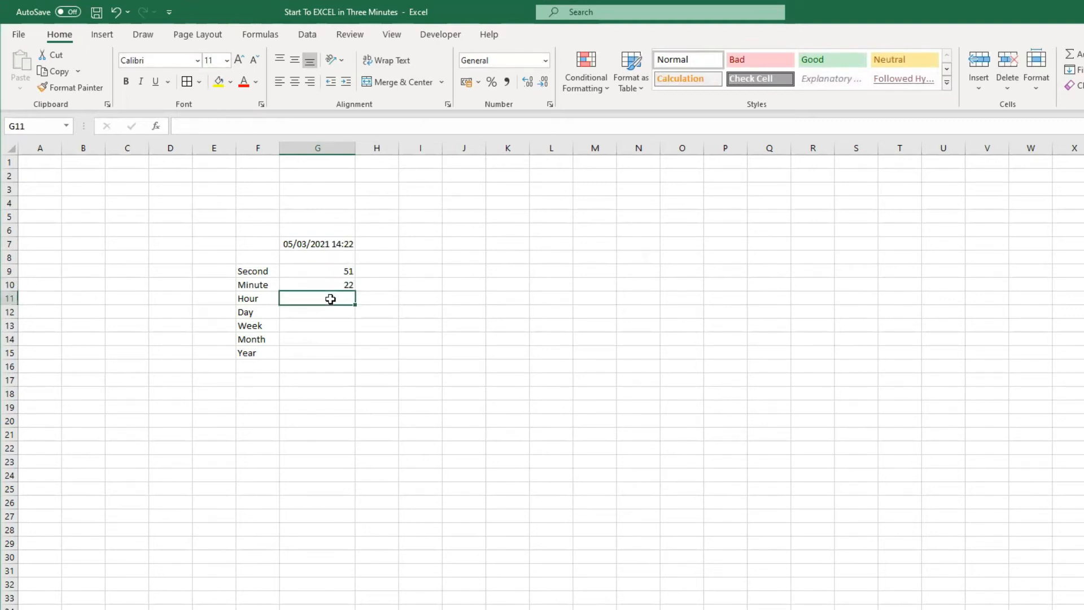
{"action": "type", "text": "="}
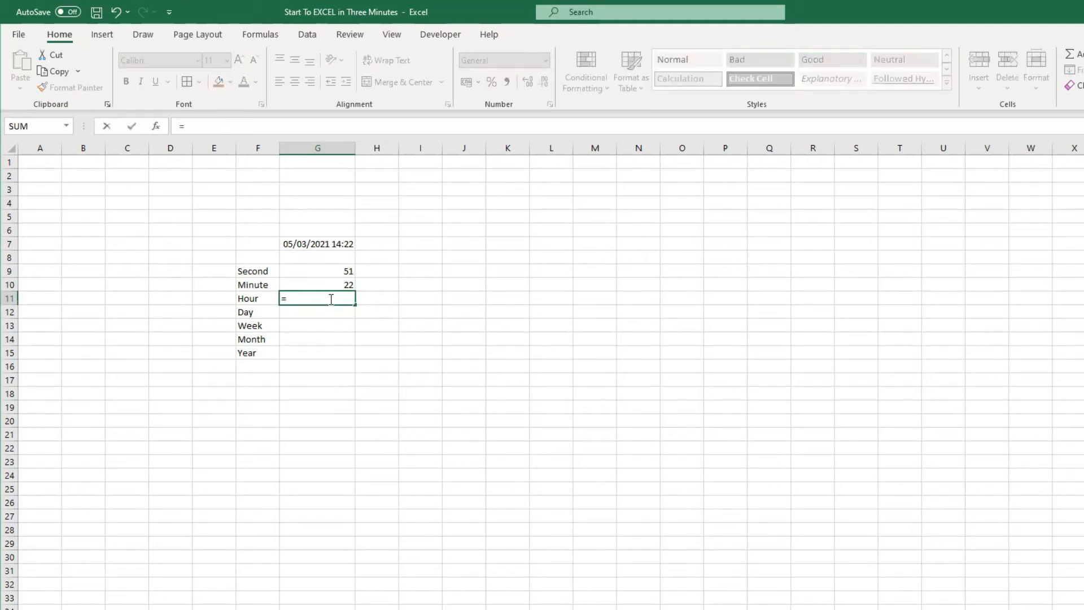
{"action": "type", "text": "hour("}
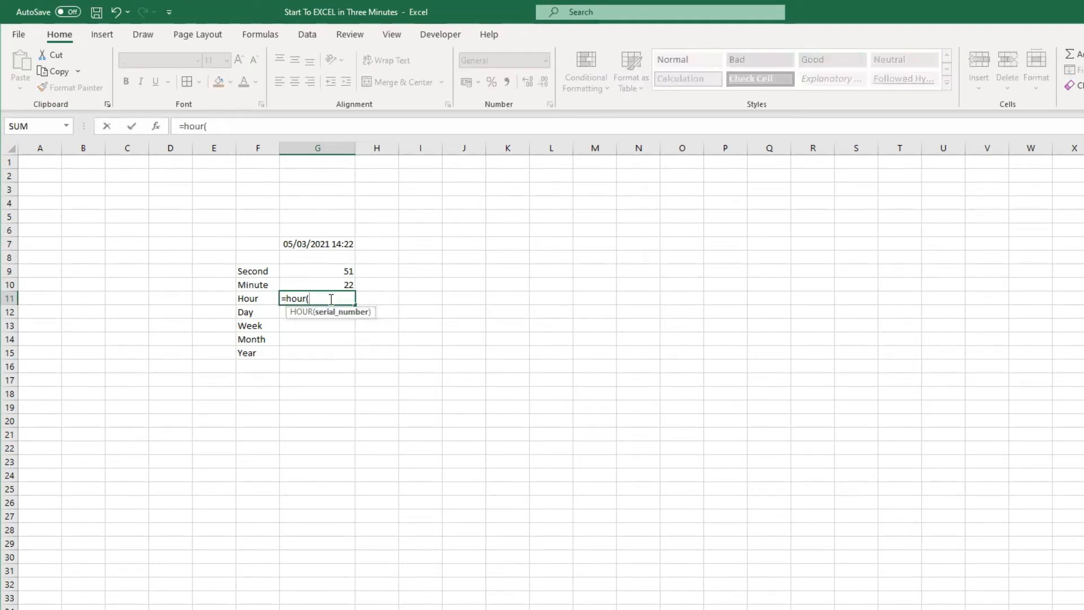
{"action": "left_click", "coordinate": [335, 242]}
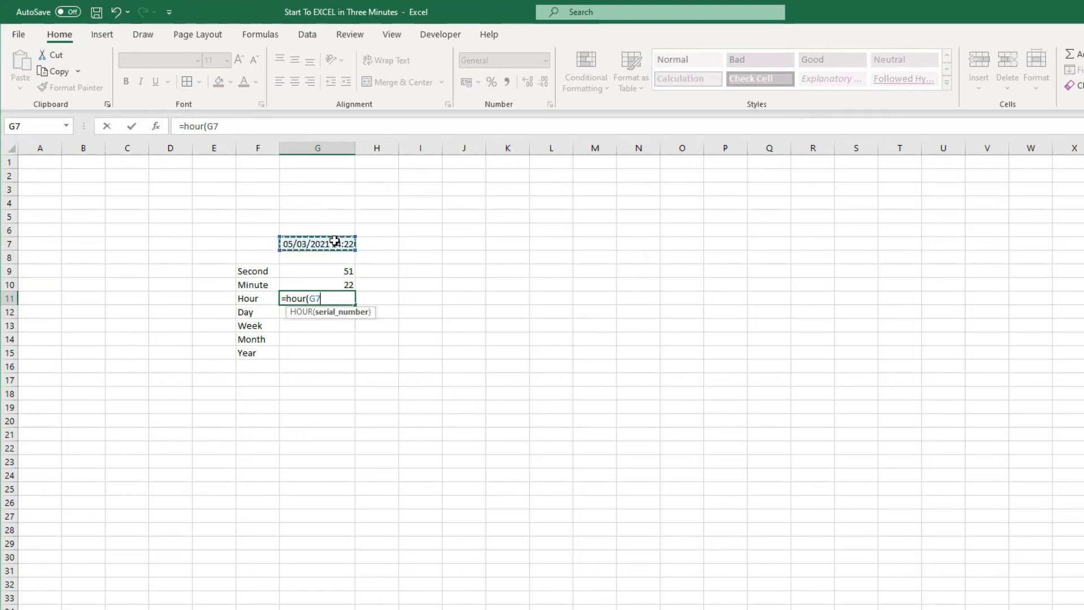
{"action": "type", "text": ")"}
{"action": "key", "text": "Return"}
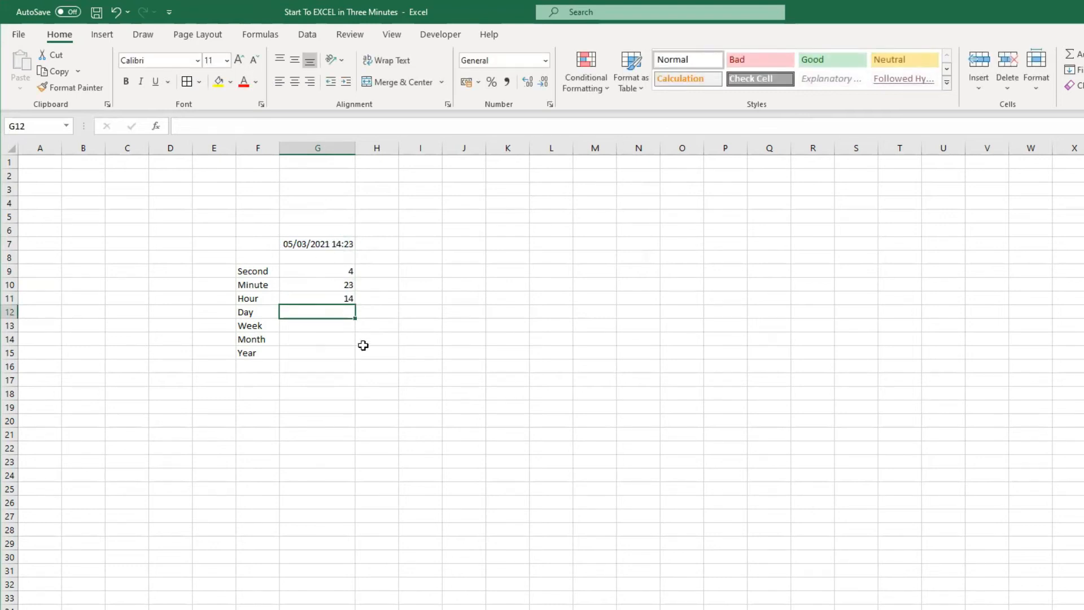
- Enter =DAY(G7) in cell G12, beside the Day label, to extract the day of the month from the timestamp
{"action": "type", "text": "=days"}
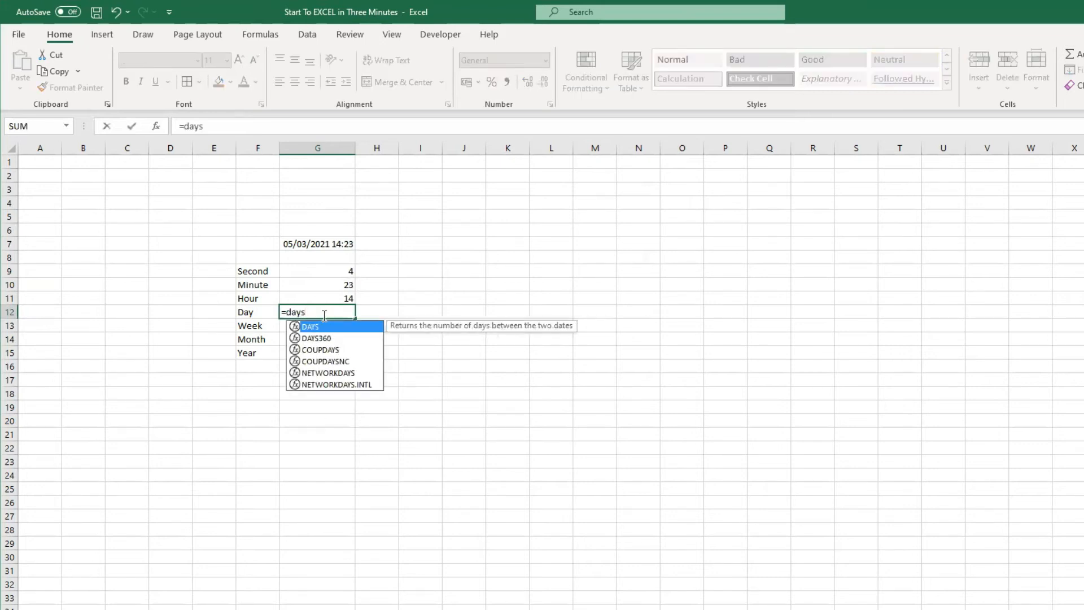
{"action": "key", "text": "BackSpace"}
{"action": "type", "text": "("}
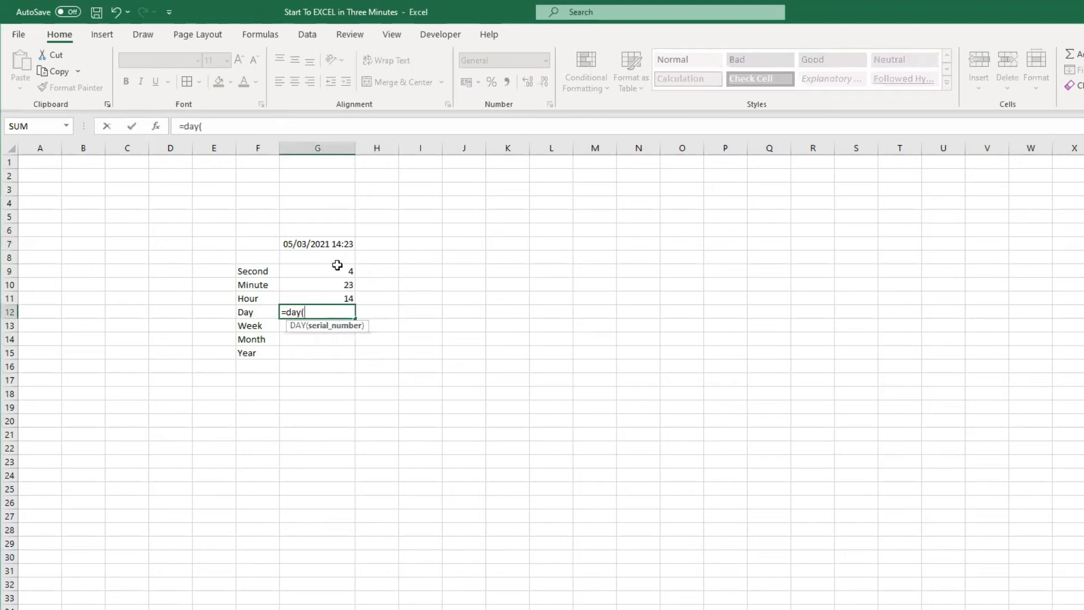
{"action": "left_click", "coordinate": [340, 244]}
{"action": "key", "text": "Return"}
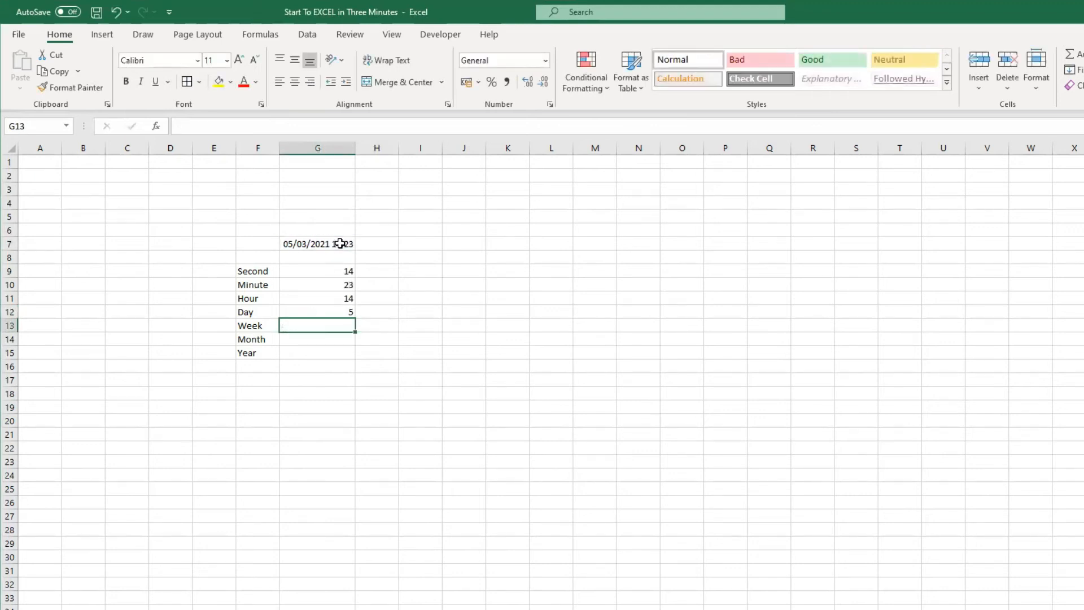
{"action": "left_click", "coordinate": [336, 312]}
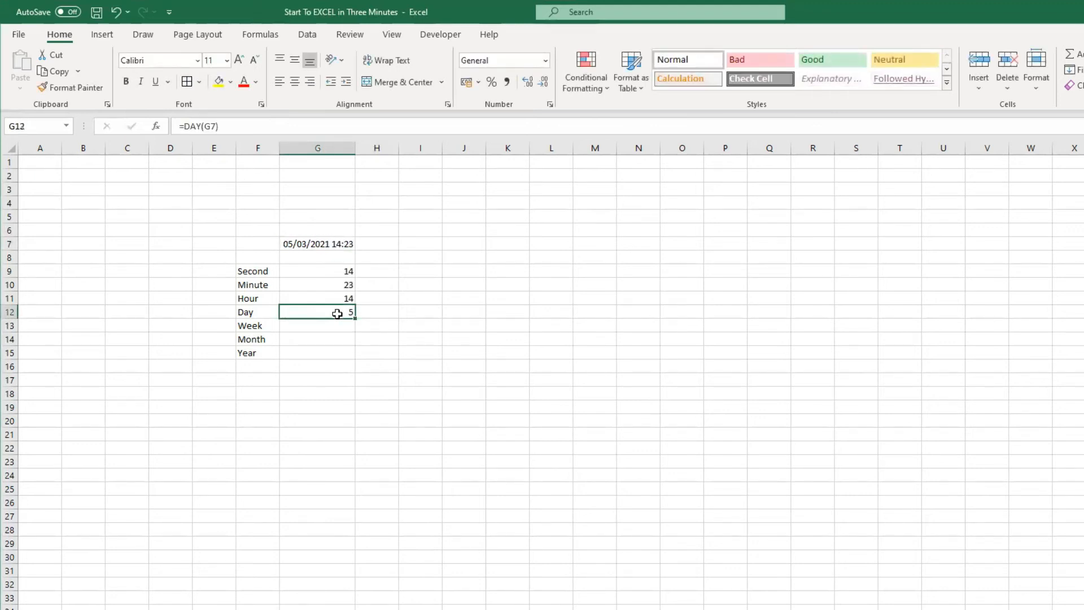
{"action": "left_click", "coordinate": [302, 243]}
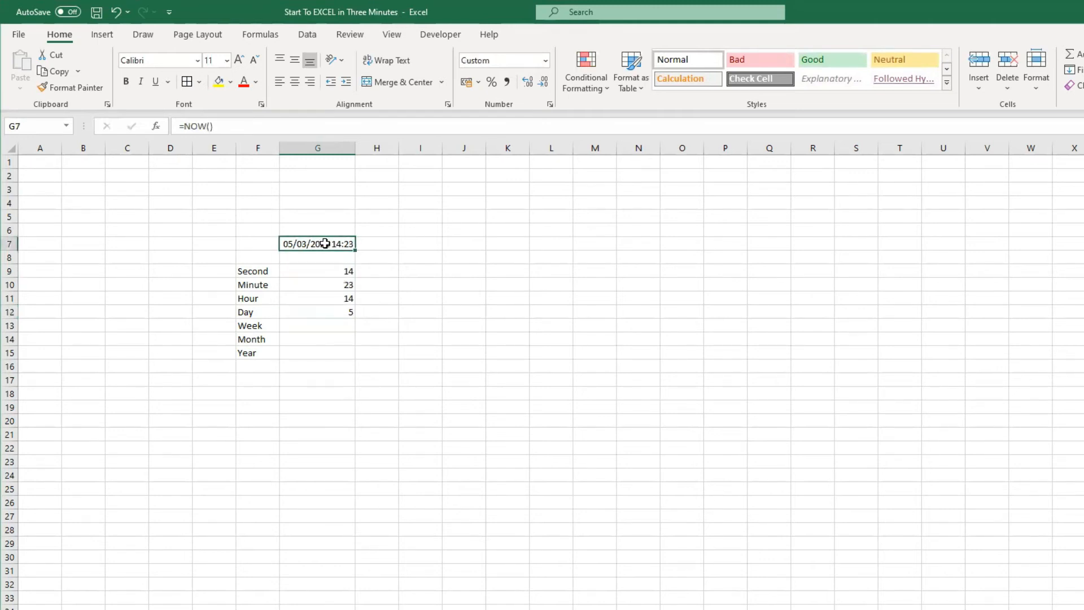
{"action": "left_click", "coordinate": [341, 311]}
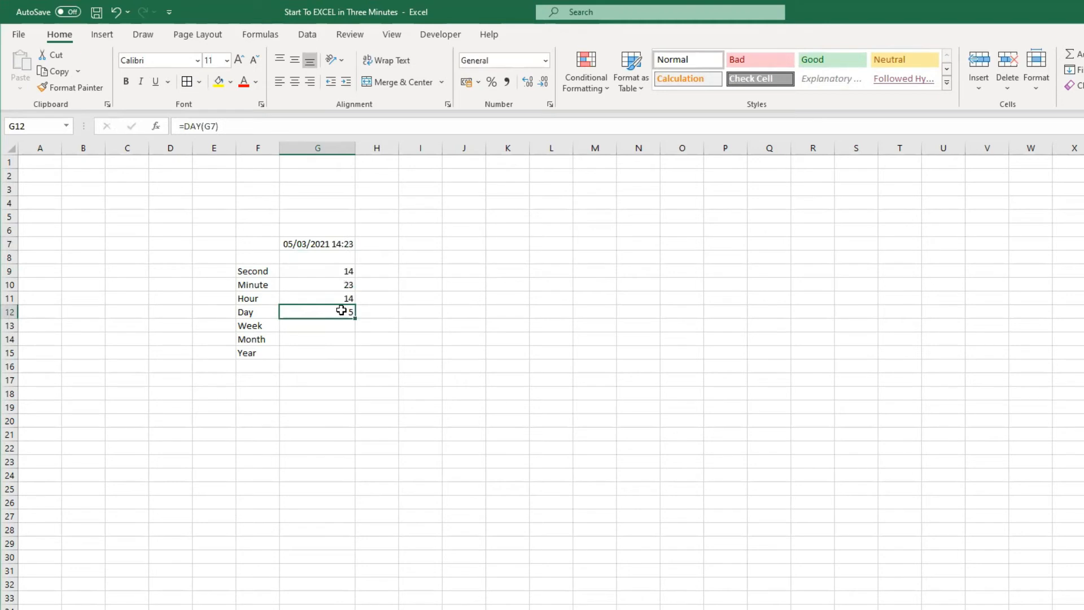
- Try to extract the week from the timestamp by entering =week(G7) in cell G13
{"action": "left_click", "coordinate": [324, 324]}
{"action": "type", "text": "="}
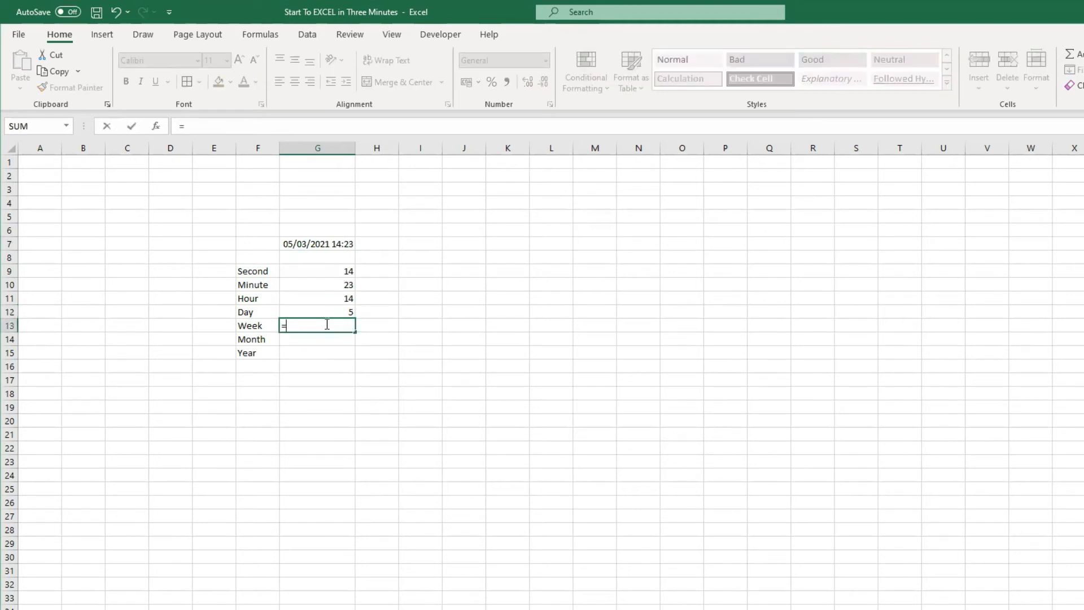
{"action": "type", "text": "week("}
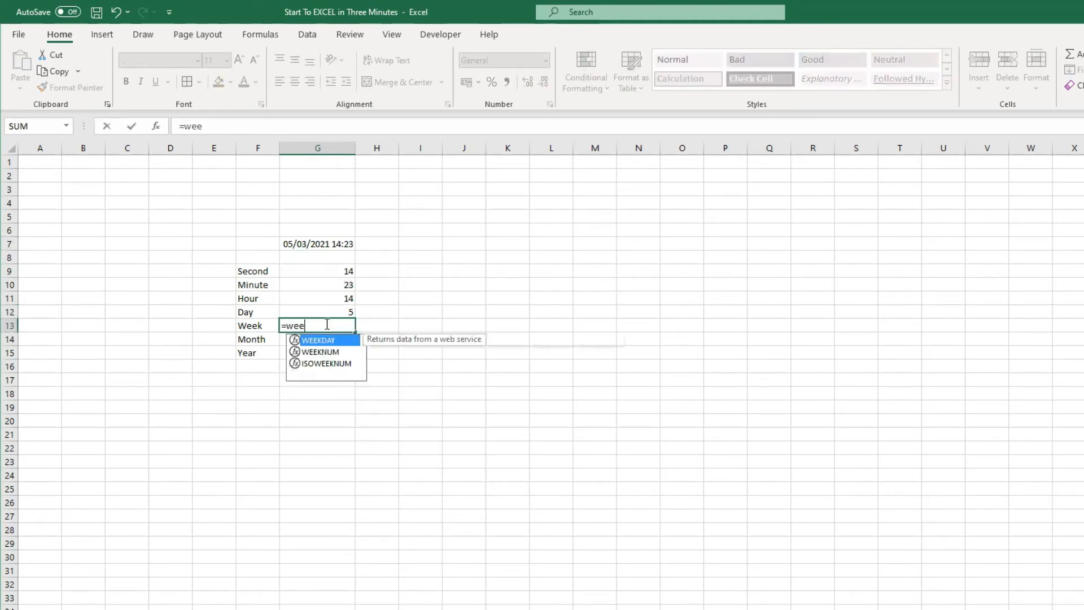
{"action": "left_click", "coordinate": [328, 241]}
{"action": "type", "text": ")"}
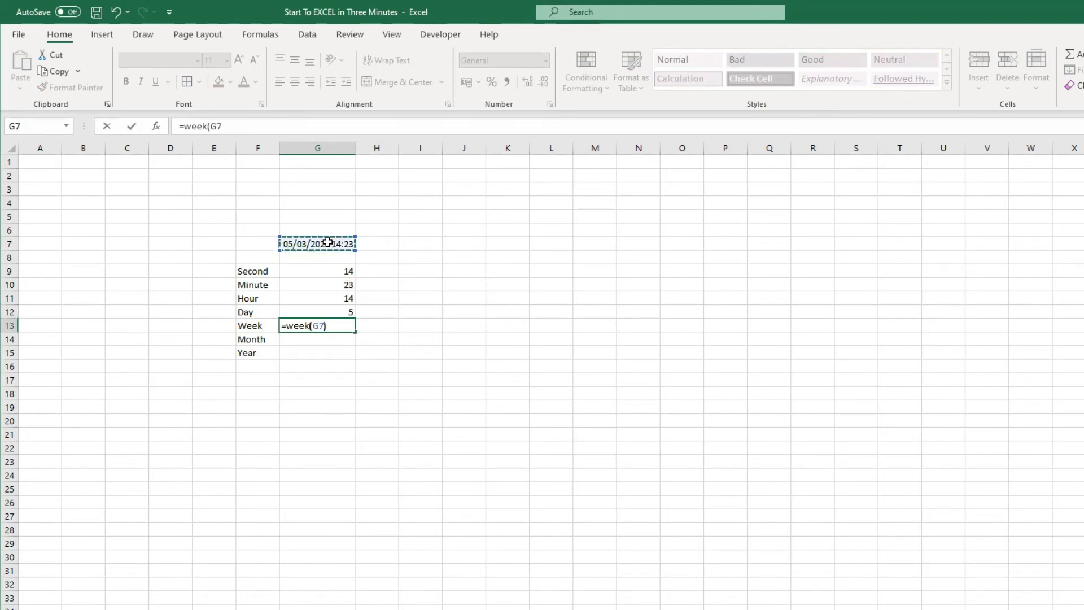
{"action": "key", "text": "Return"}
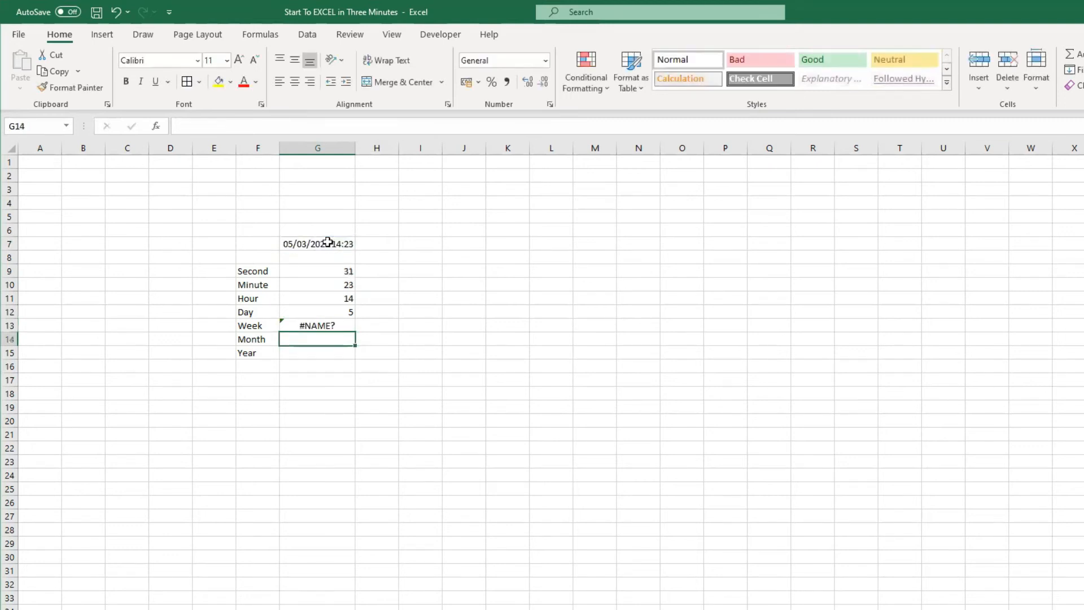
- Replace the formula in cell G13, beside the Week label, with =WEEKNUM(G7) to extract the week number from the timestamp
{"action": "left_click", "coordinate": [344, 326]}
{"action": "type", "text": "="}
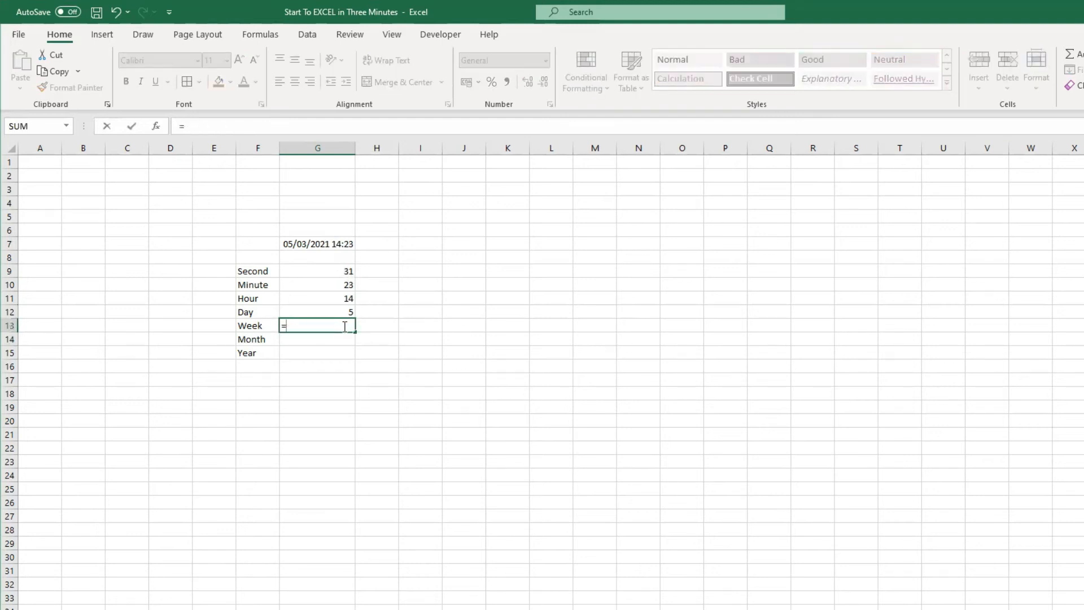
{"action": "type", "text": "week"}
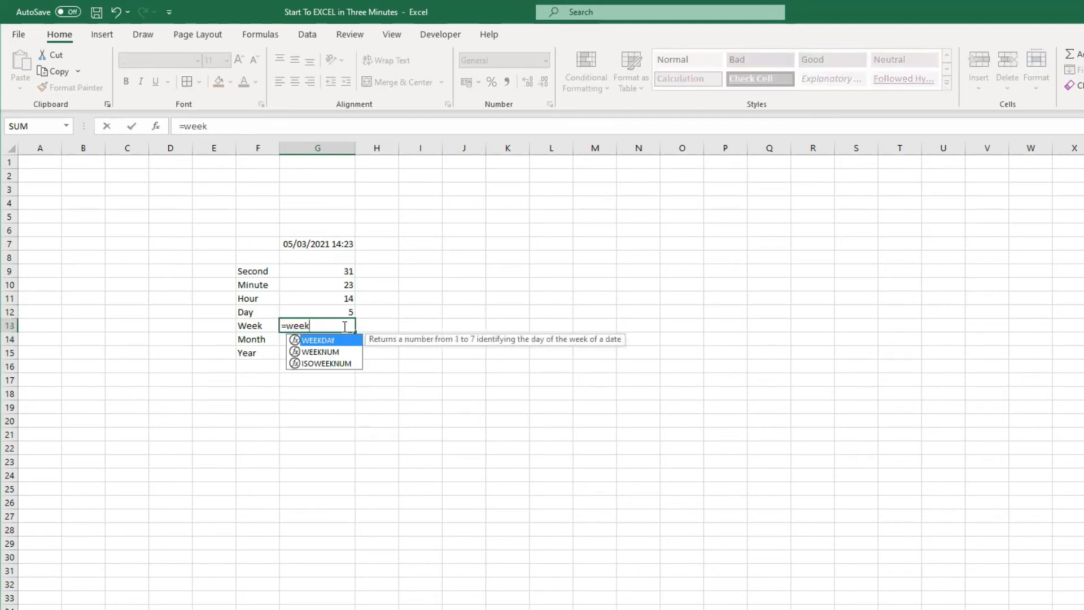
{"action": "left_click", "coordinate": [323, 351]}
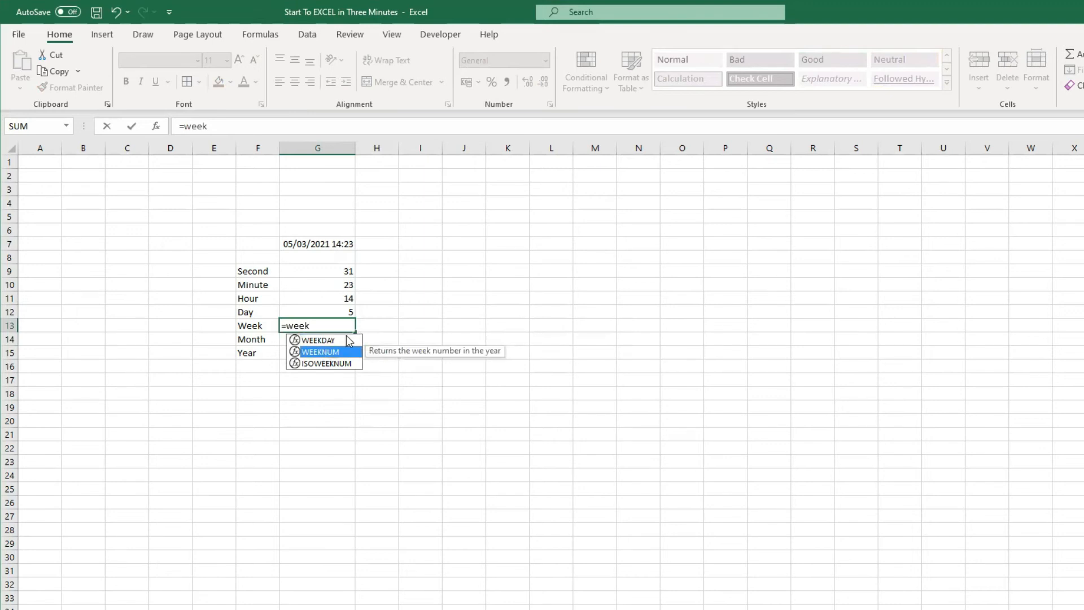
{"action": "double_click", "coordinate": [333, 352]}
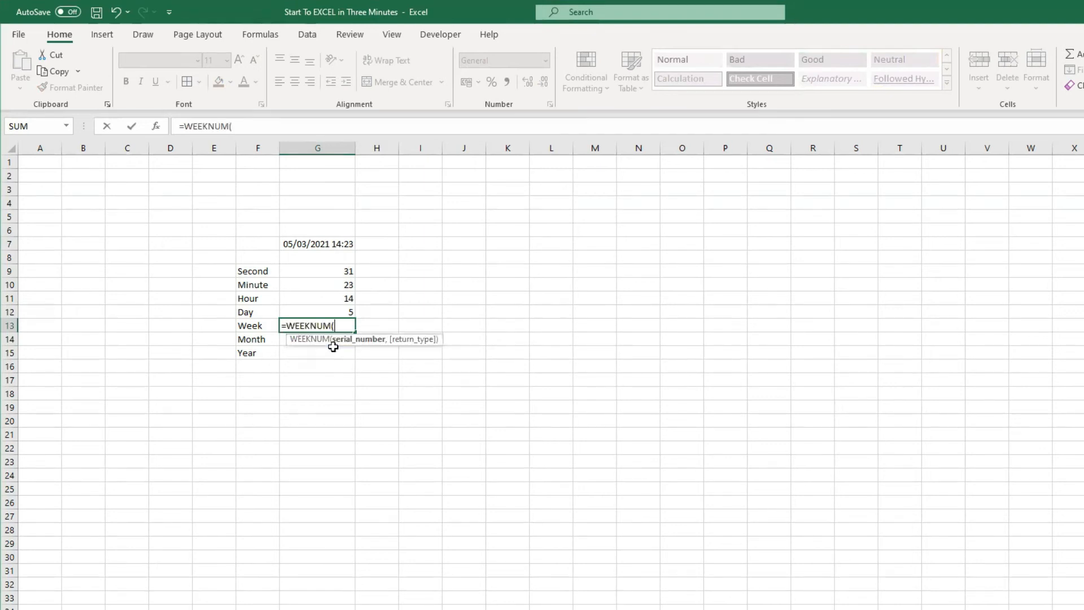
{"action": "left_click", "coordinate": [326, 245]}
{"action": "type", "text": ")"}
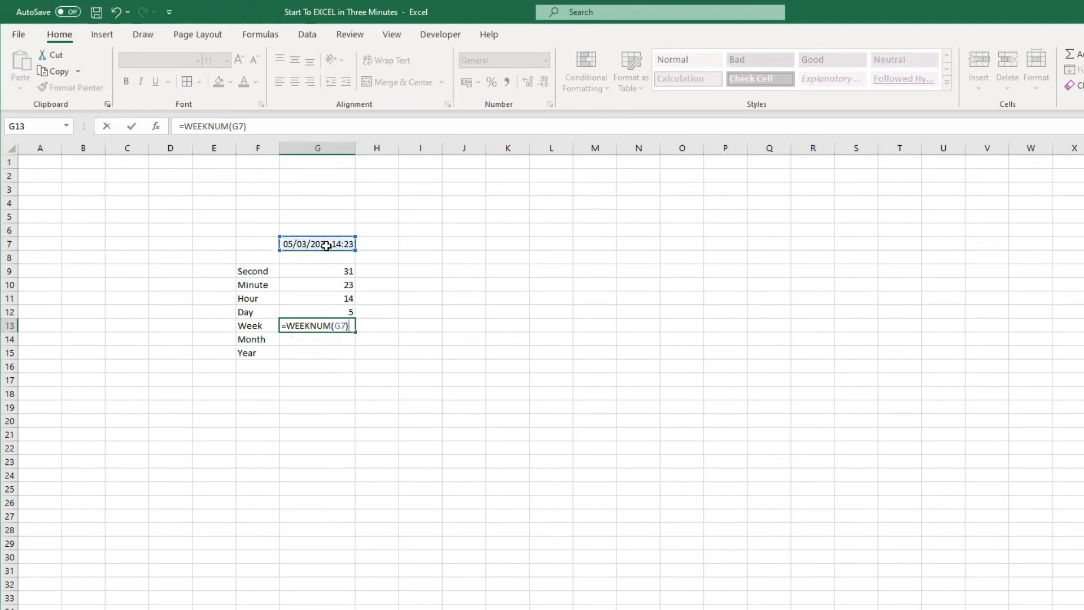
{"action": "key", "text": "Return"}
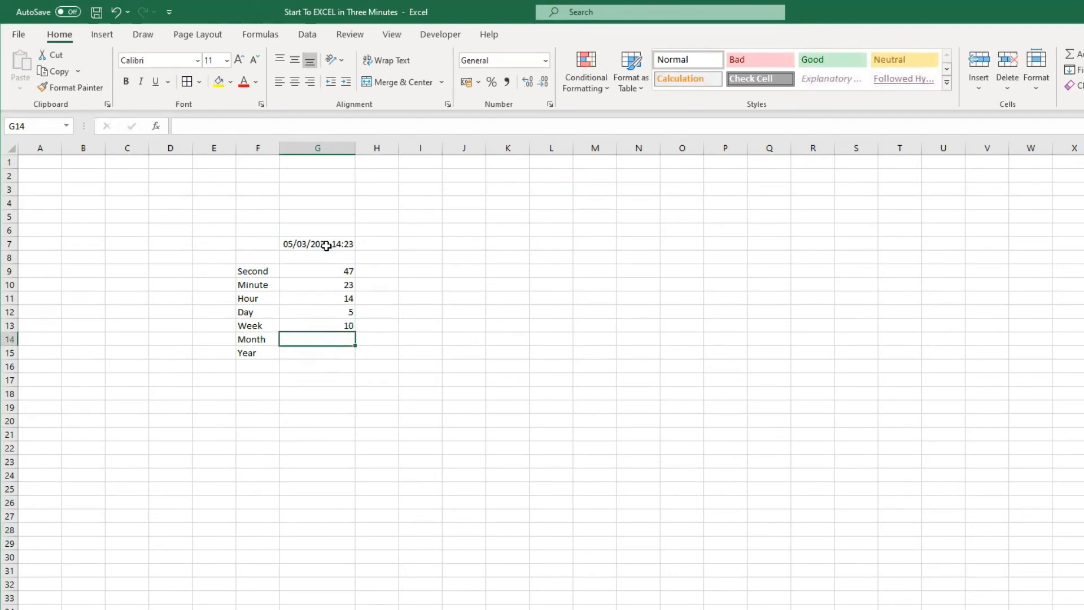
- Enter =MONTH(G7) in cell G14, beside the Month label, to extract the month from the timestamp
{"action": "type", "text": "=month"}
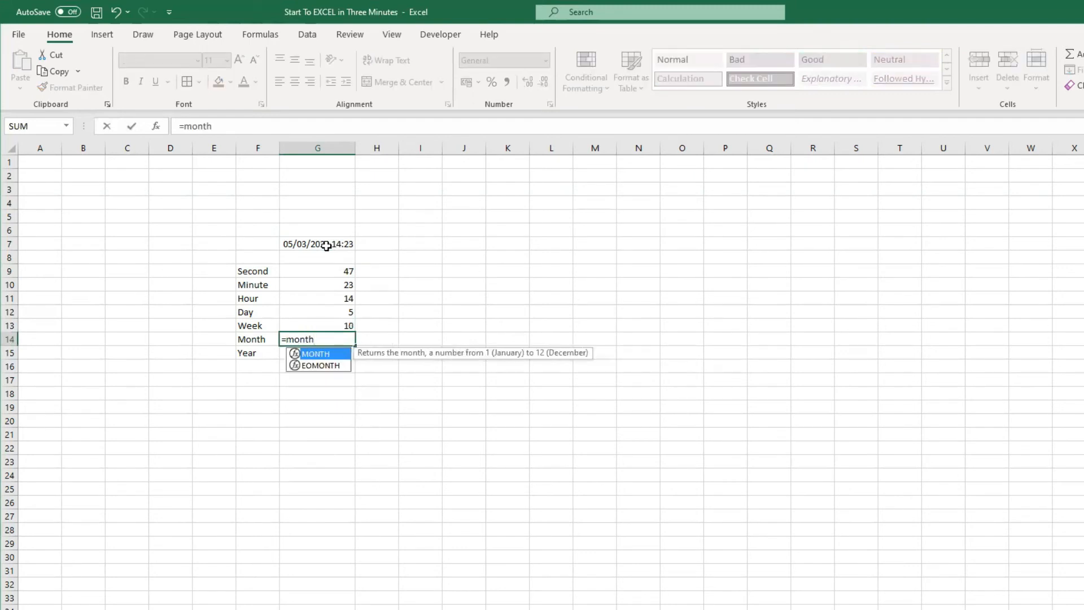
{"action": "type", "text": "("}
{"action": "left_click", "coordinate": [326, 245]}
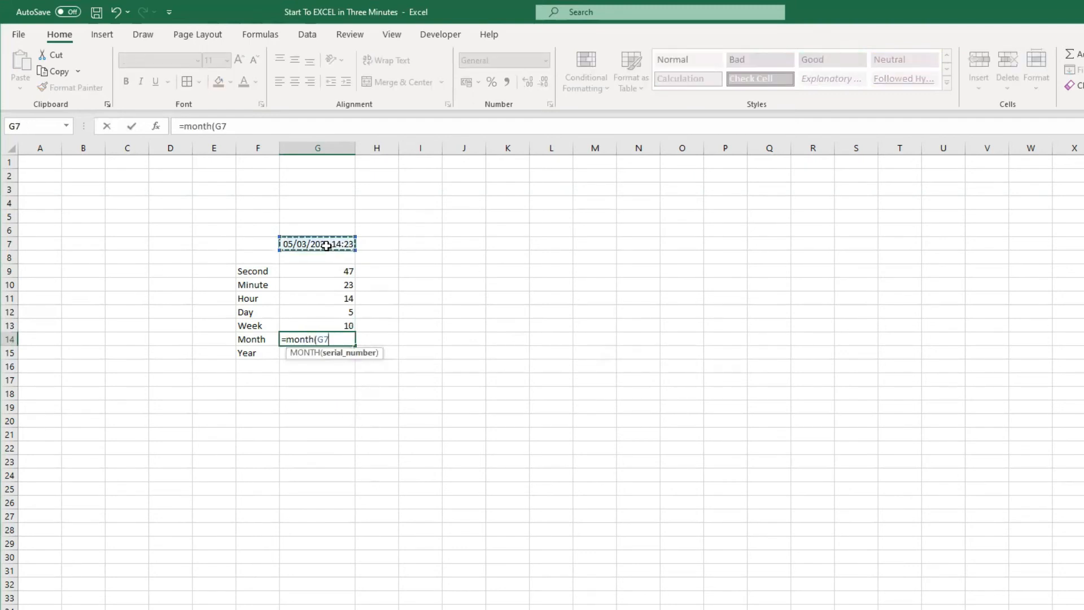
{"action": "type", "text": ")"}
{"action": "key", "text": "Return"}
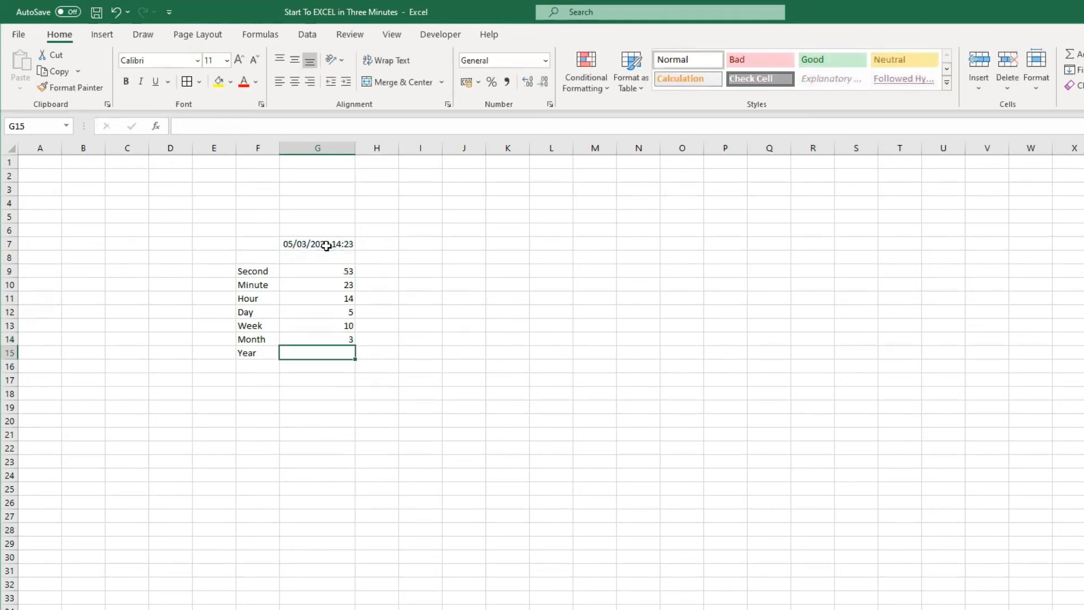
- Enter =YEAR(G7) in cell G15, beside the Year label, to extract the year from the timestamp
{"action": "type", "text": "=yea"}
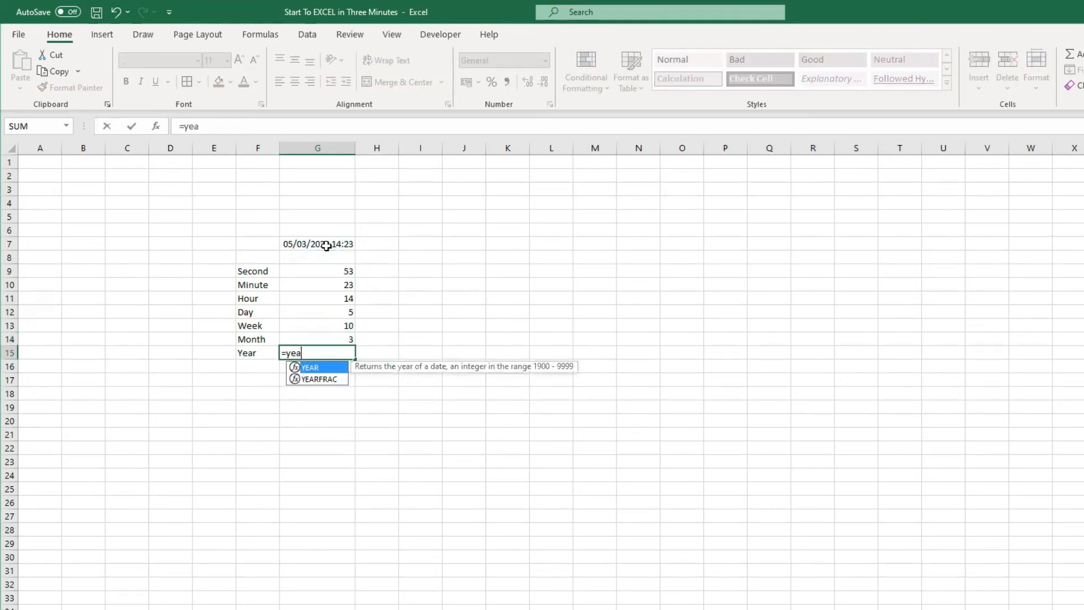
{"action": "type", "text": "r("}
{"action": "left_click", "coordinate": [326, 245]}
{"action": "type", "text": ")"}
{"action": "key", "text": "Return"}
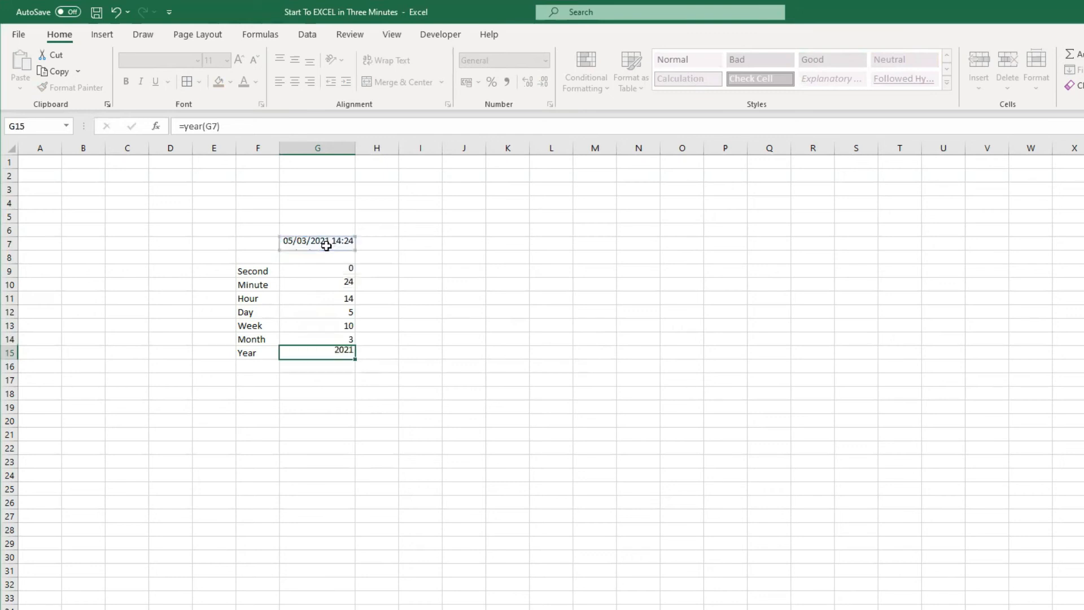
{"action": "left_click", "coordinate": [427, 430]}
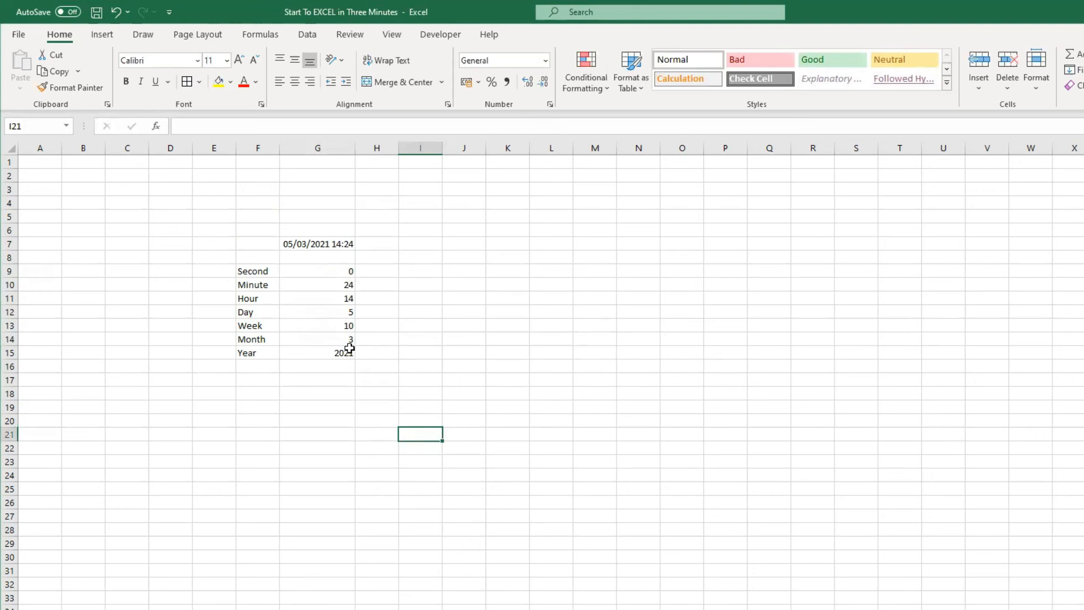
- Review the extracted date and time parts in G9:G15 and their formulas against the timestamp in cell G7
{"action": "left_click", "coordinate": [329, 248]}
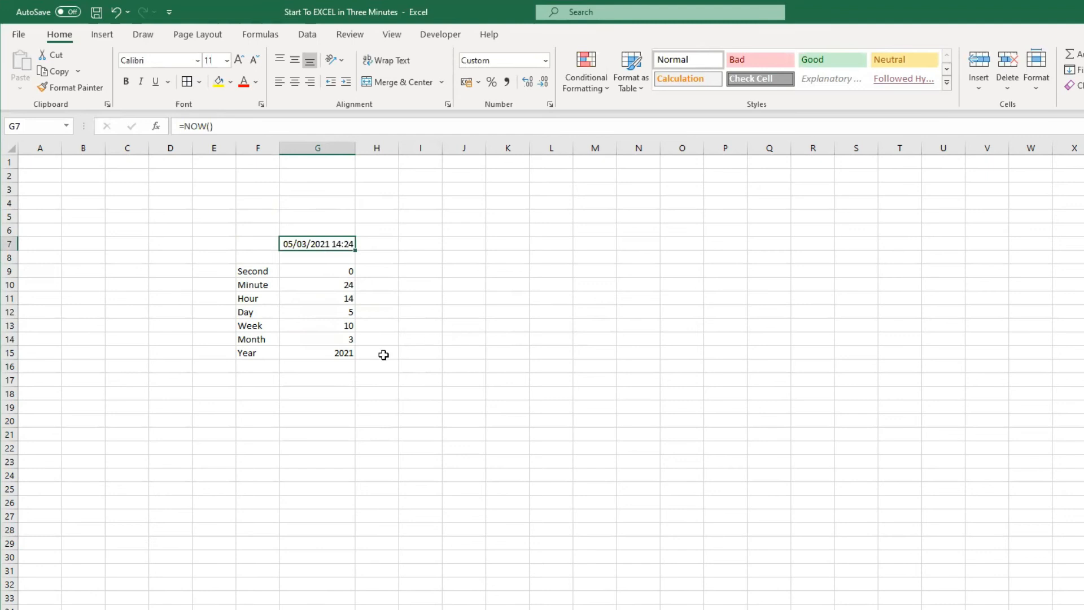
{"action": "left_click", "coordinate": [337, 356]}
{"action": "left_click", "coordinate": [313, 243]}
{"action": "left_click", "coordinate": [346, 341]}
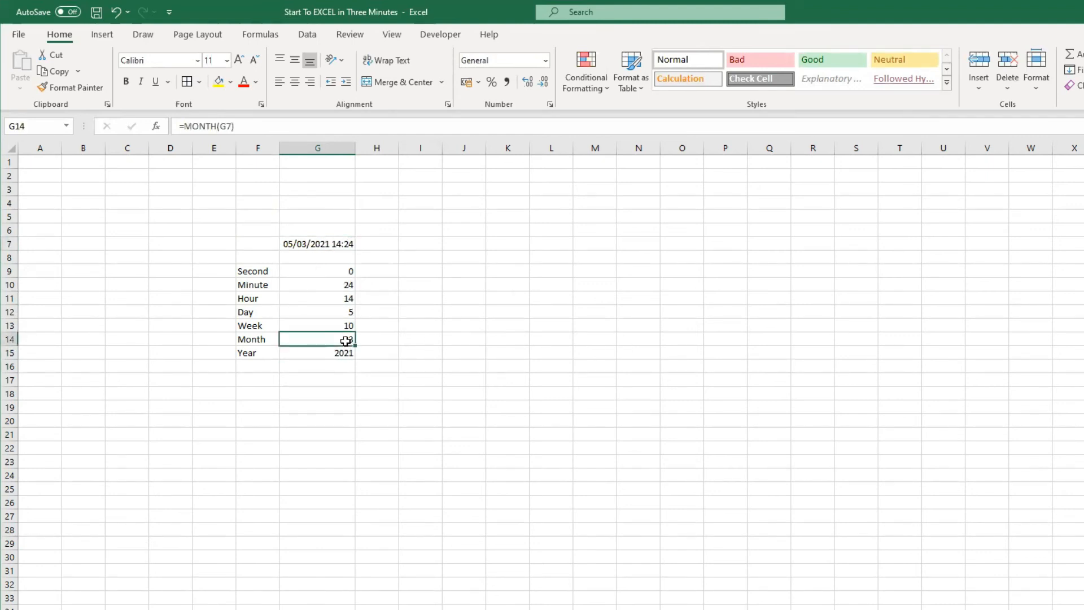
{"action": "left_click", "coordinate": [320, 325]}
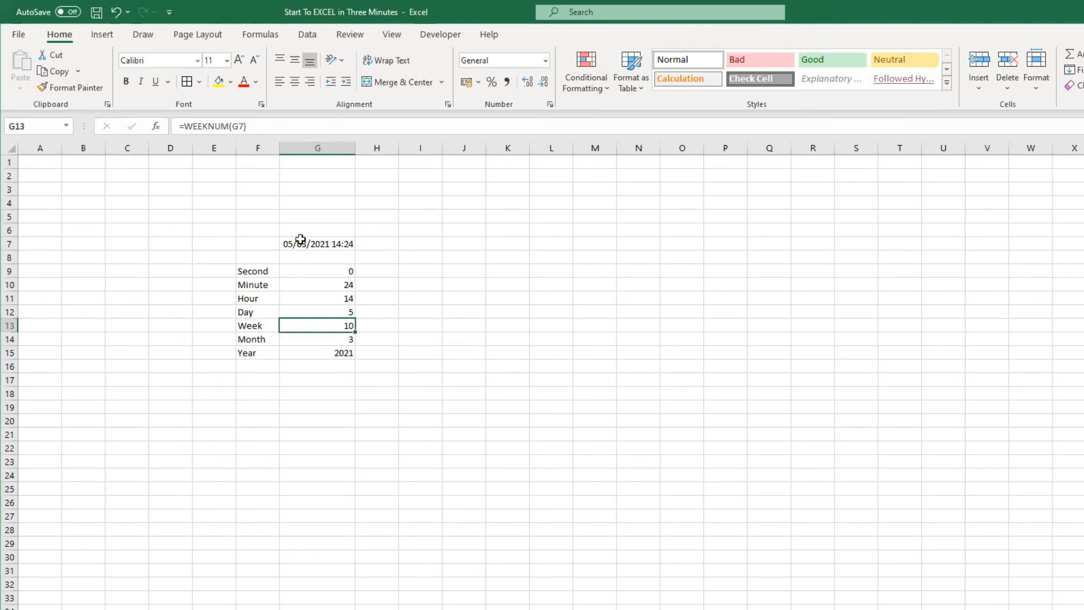
{"action": "left_click", "coordinate": [315, 309]}
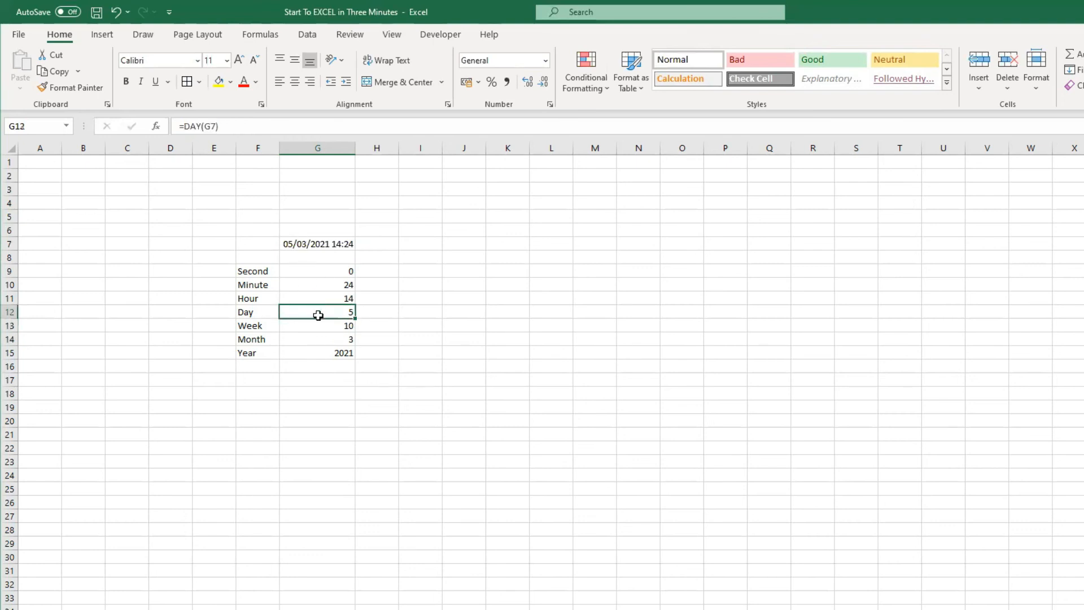
{"action": "left_click", "coordinate": [294, 243]}
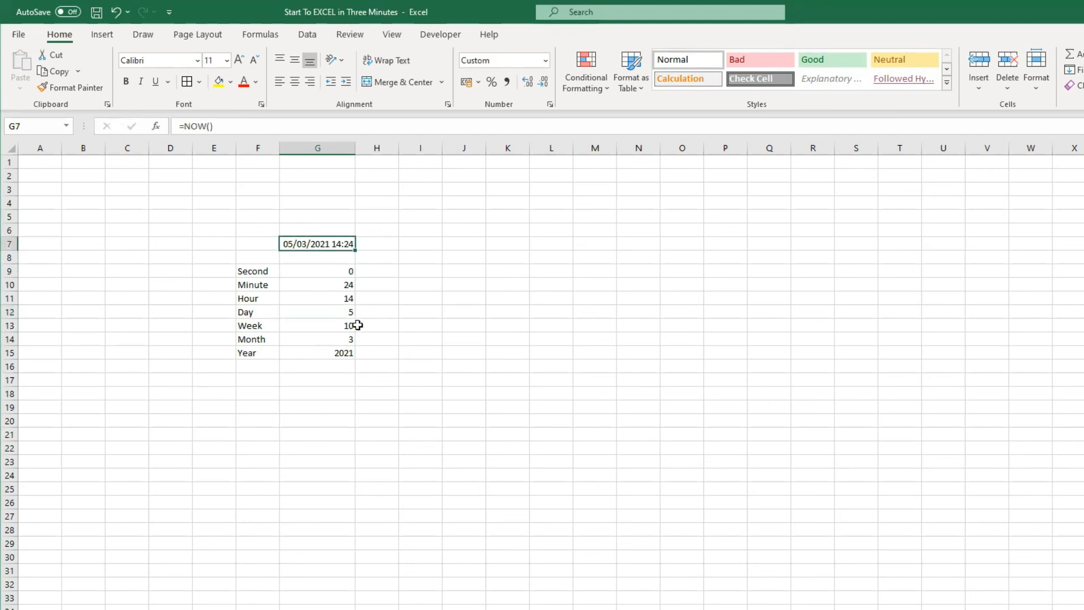
{"action": "left_click", "coordinate": [326, 298]}
{"action": "left_click", "coordinate": [331, 284]}
{"action": "left_click", "coordinate": [332, 271]}
- Re-enter =NOW() in cell G7 to refresh the timestamp and the date and time parts extracted from it
{"action": "left_click", "coordinate": [337, 245]}
{"action": "type", "text": "="}
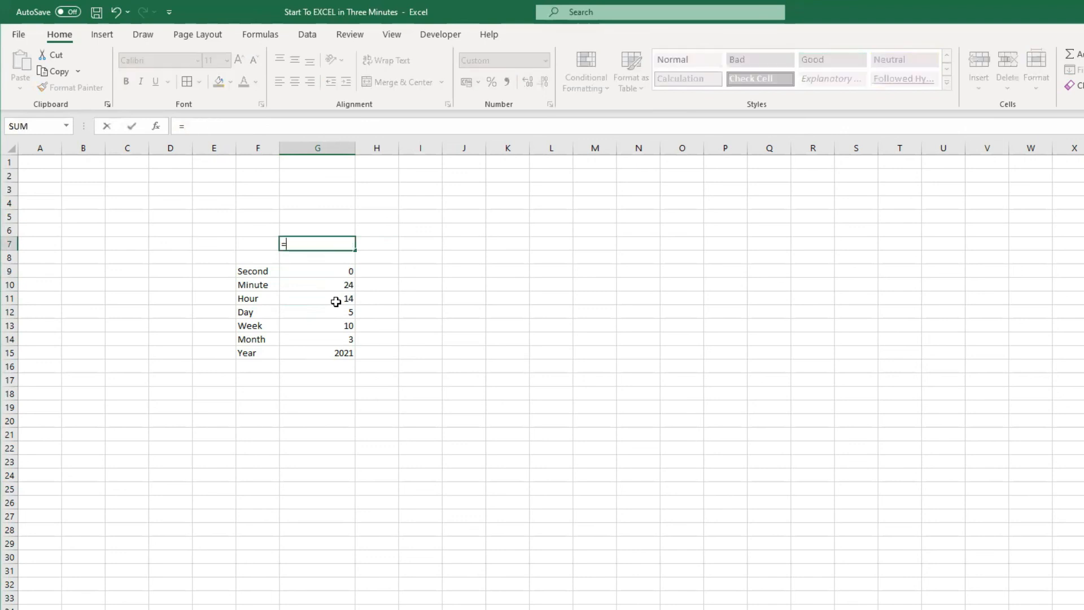
{"action": "type", "text": "NOW()"}
{"action": "key", "text": "Return"}
{"action": "left_click", "coordinate": [459, 394]}
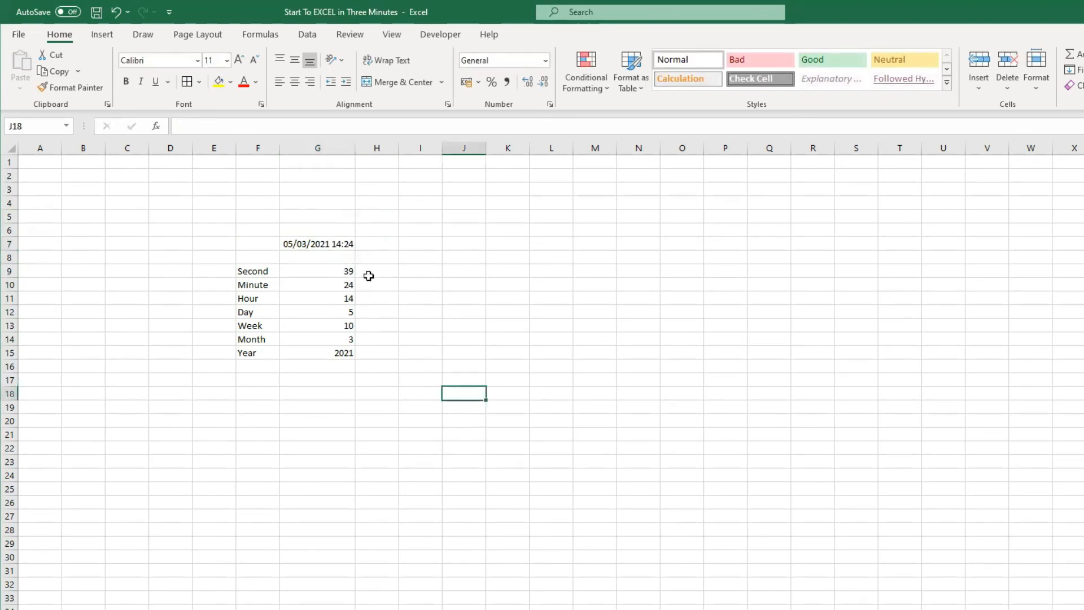